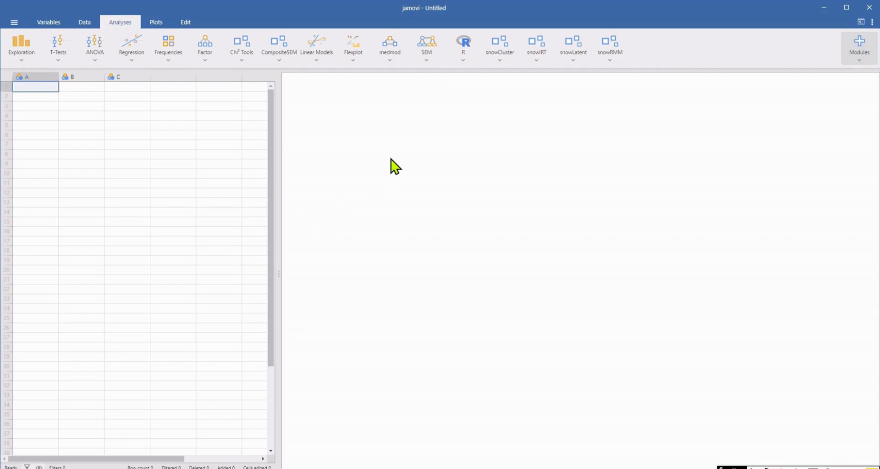
Start a new dataset and open the data file "Customer Satisfaction_CSV 305Datasheet for FDP" from the Datasheet & Results folder.
click(14, 24)
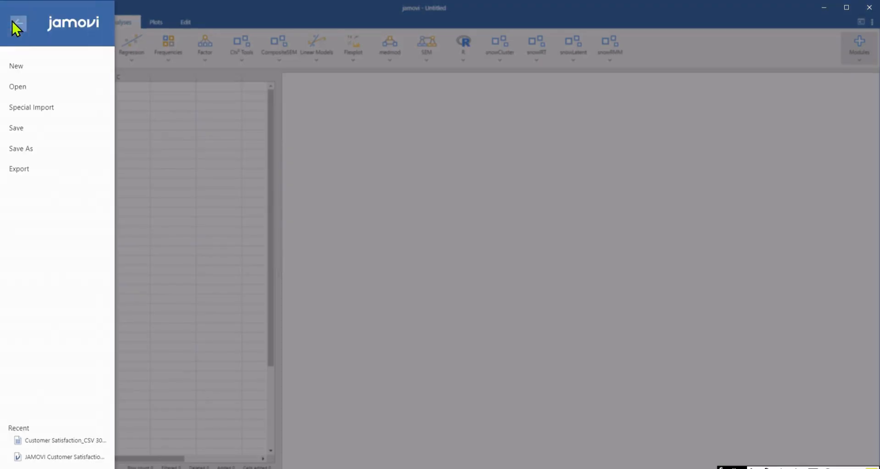
click(18, 66)
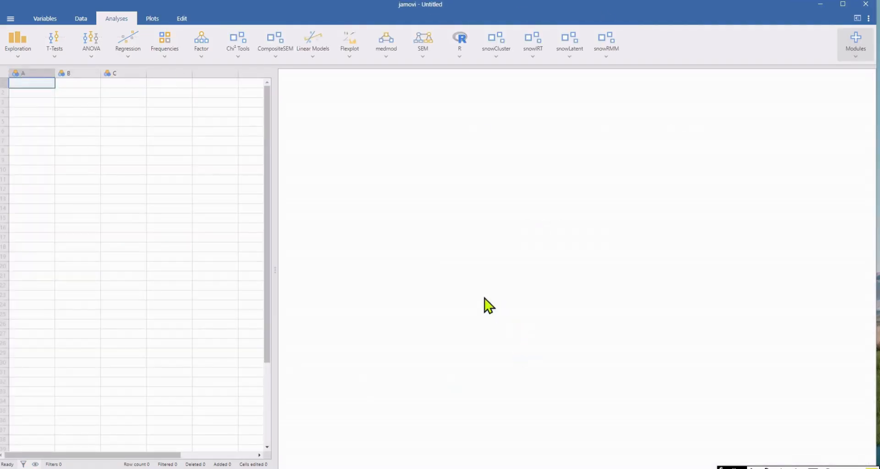
click(10, 19)
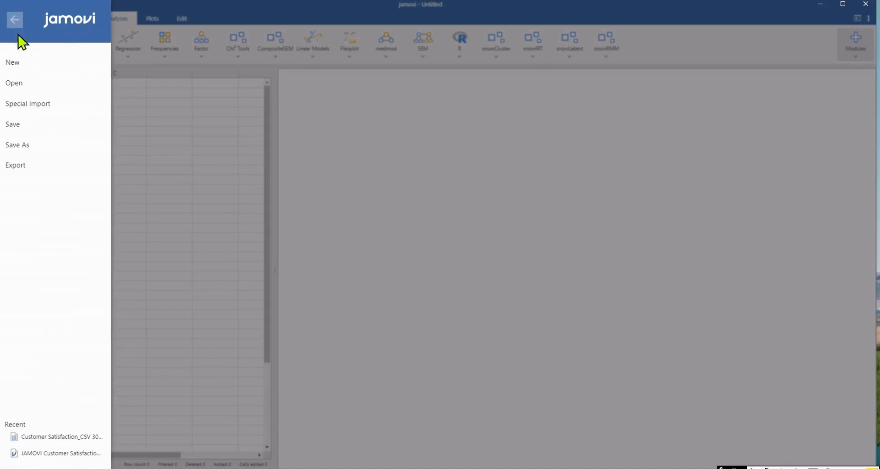
click(45, 85)
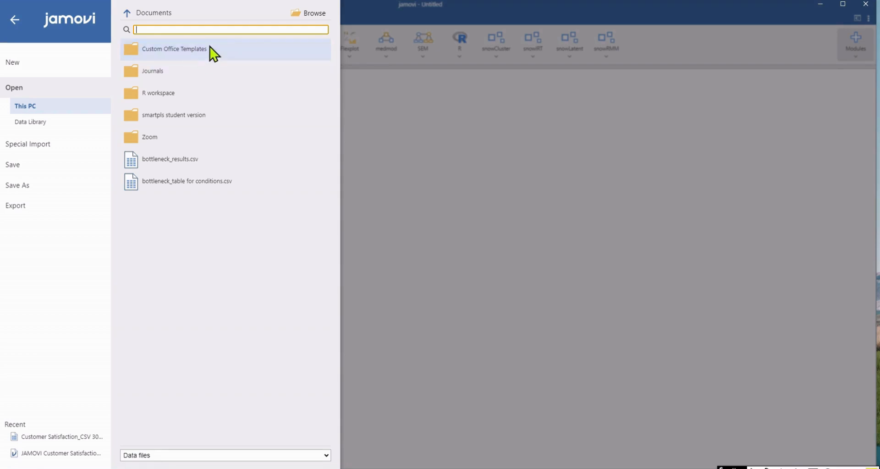
click(305, 15)
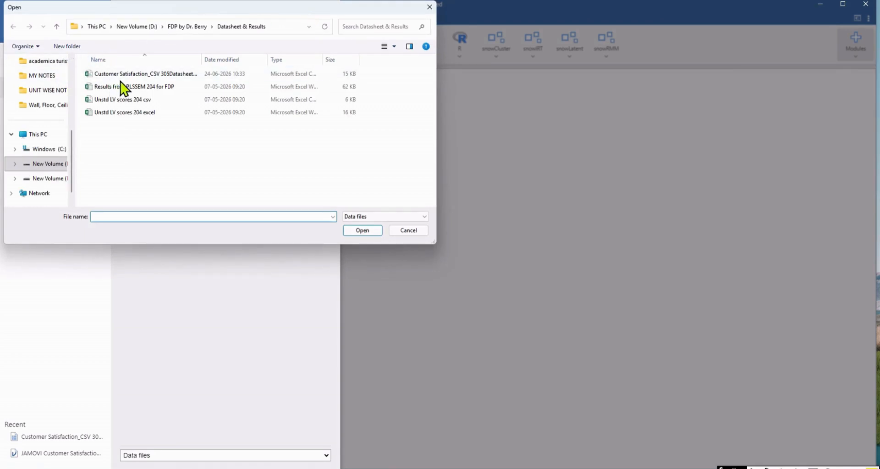
click(164, 74)
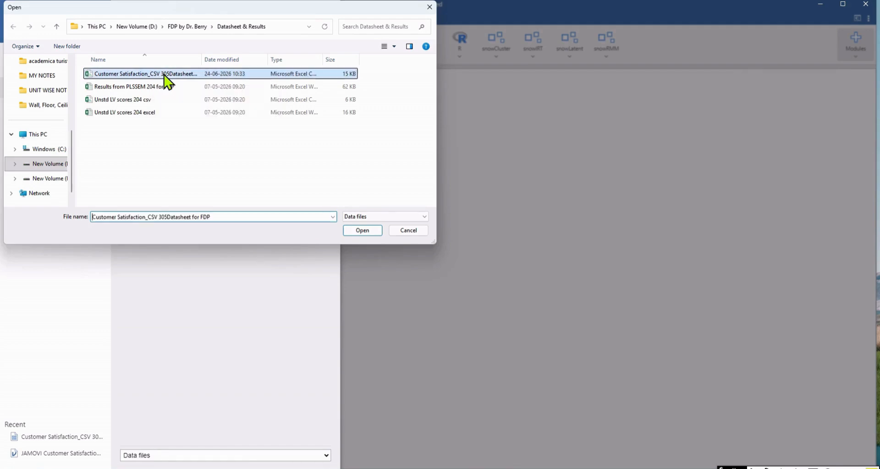
click(362, 230)
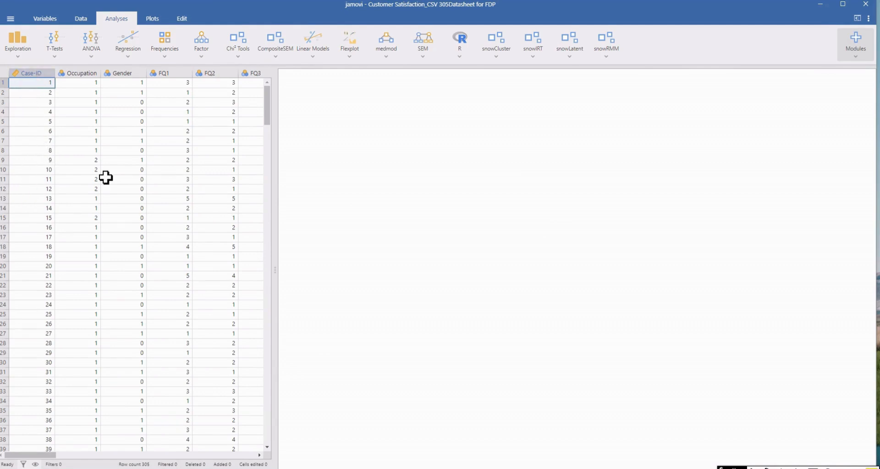
Expand the data grid to full width and examine the case rows and all variable columns through CS4.
drag(271, 269, 869, 259)
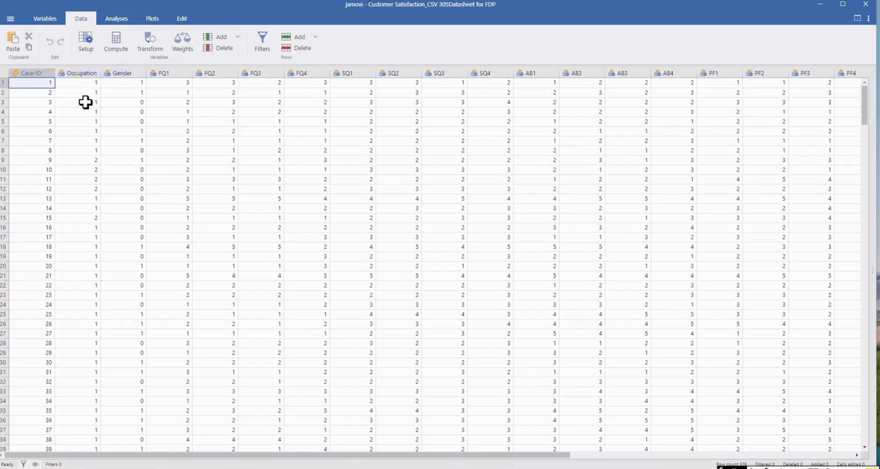
scroll(73, 309, down, 10)
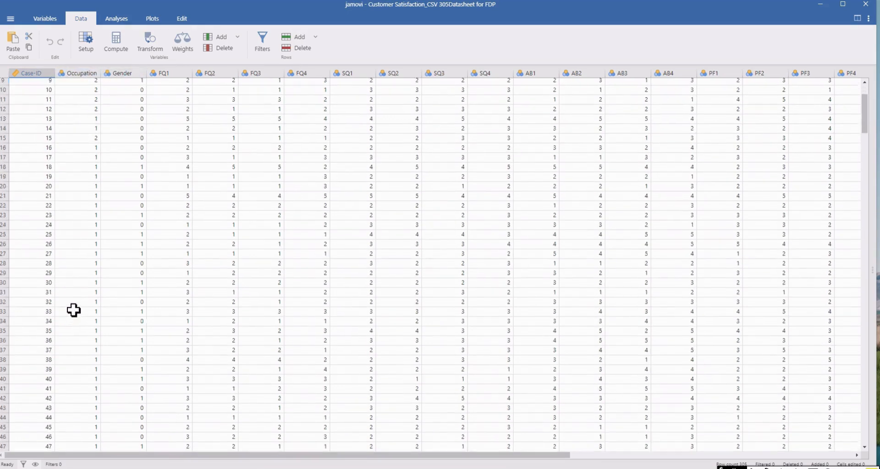
scroll(73, 310, down, 7)
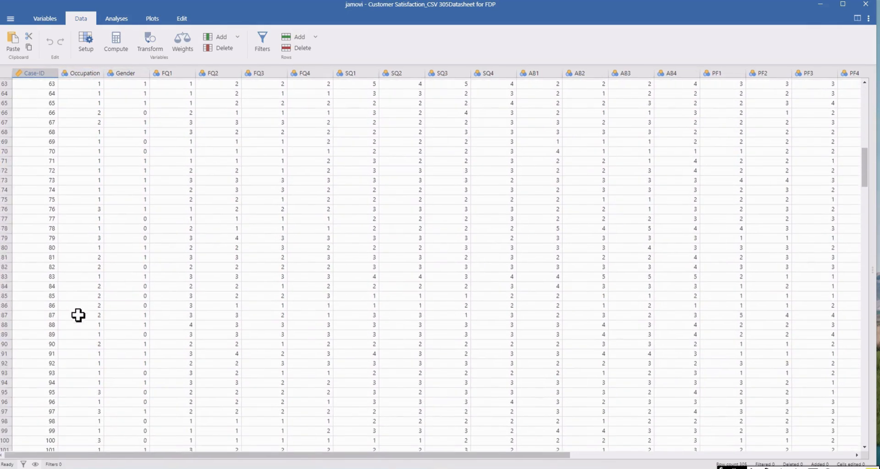
scroll(77, 281, up, 17)
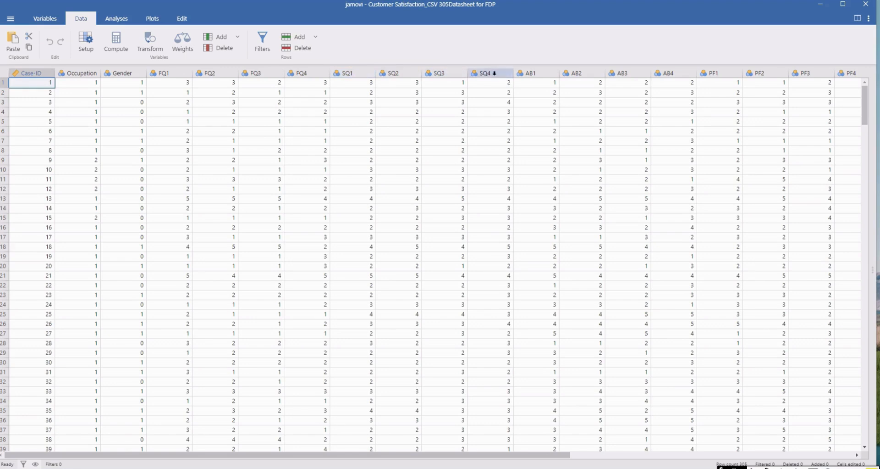
drag(555, 457, 646, 459)
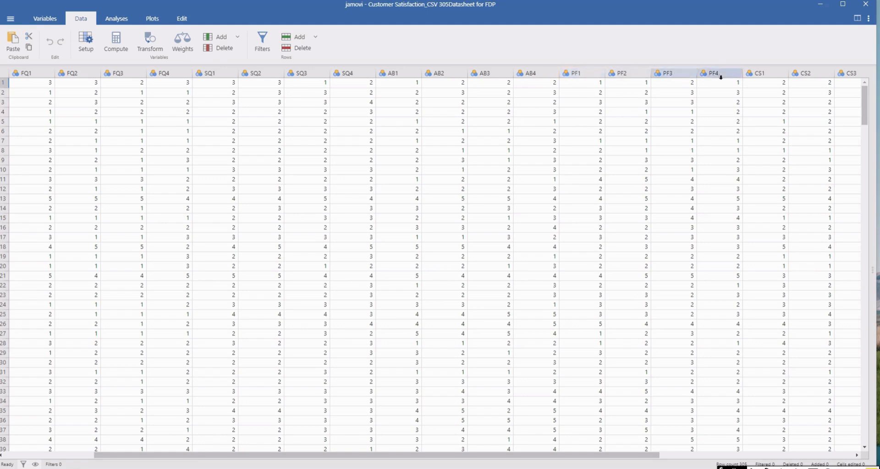
drag(644, 450, 755, 453)
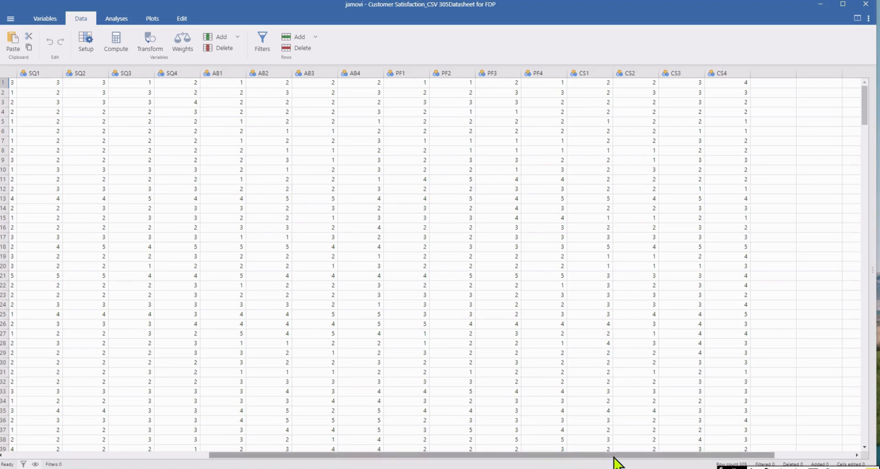
drag(615, 457, 589, 458)
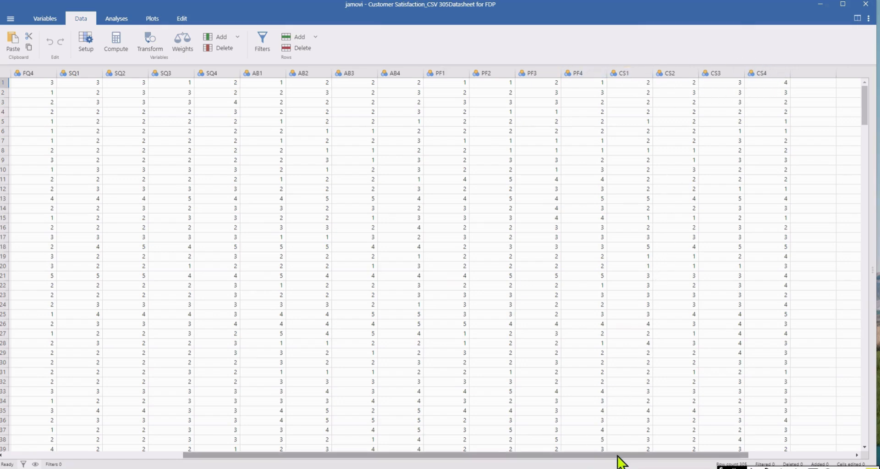
Narrow the data grid and set the measure type of variable FQ1 to Ordinal.
drag(872, 268, 229, 270)
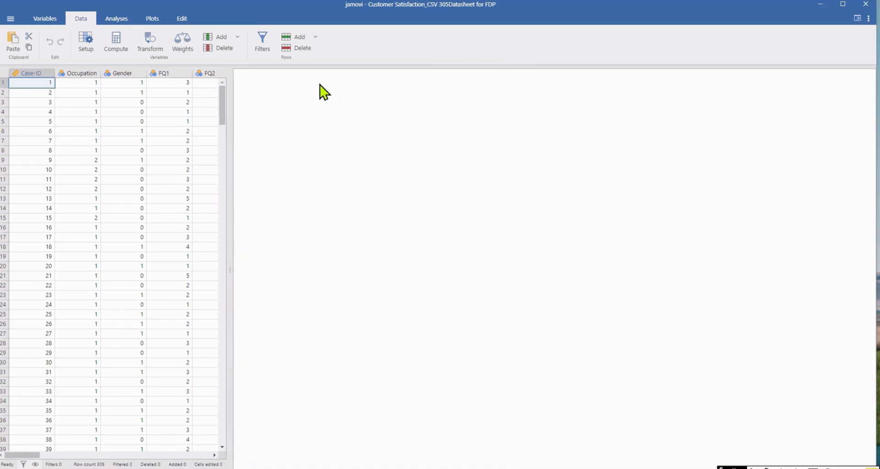
double_click(173, 74)
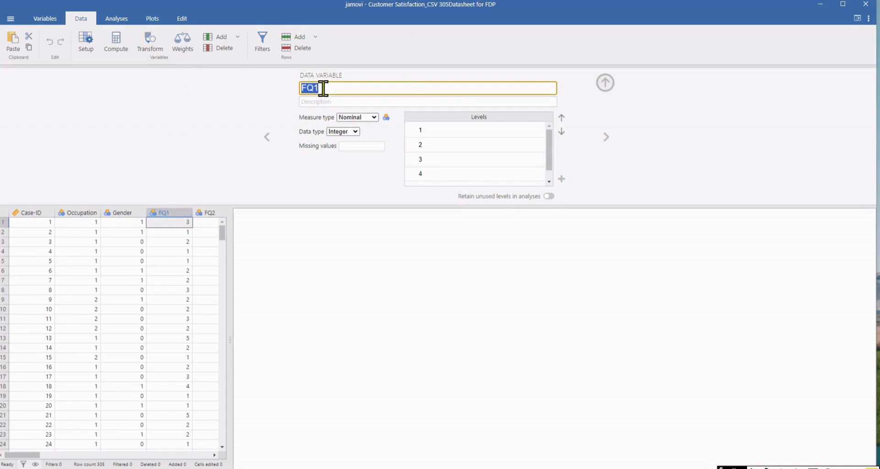
click(376, 118)
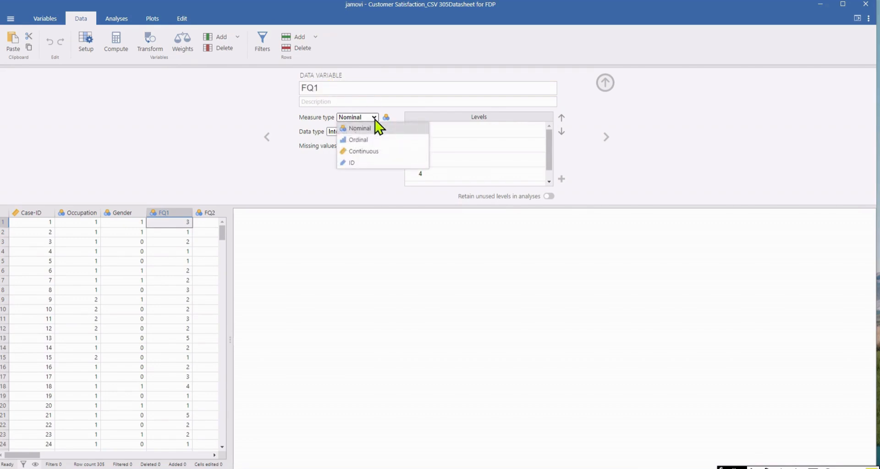
click(386, 140)
Examine FQ1's list of response levels from first to last and its missing values setting.
click(491, 144)
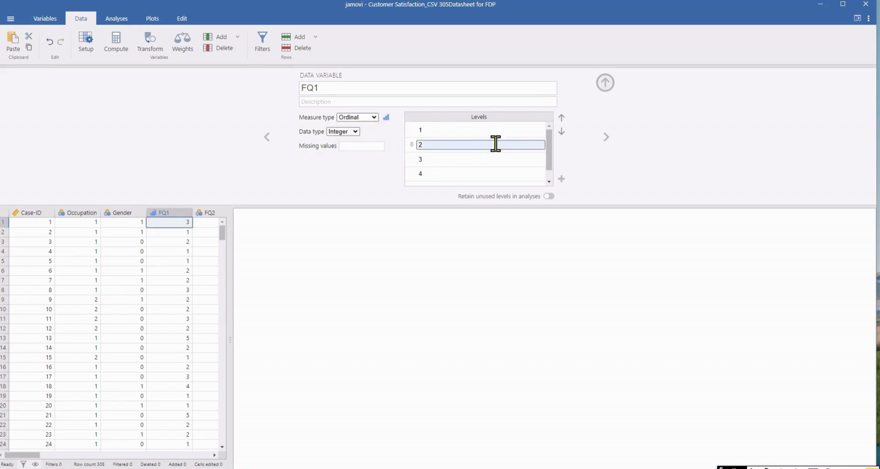
click(549, 154)
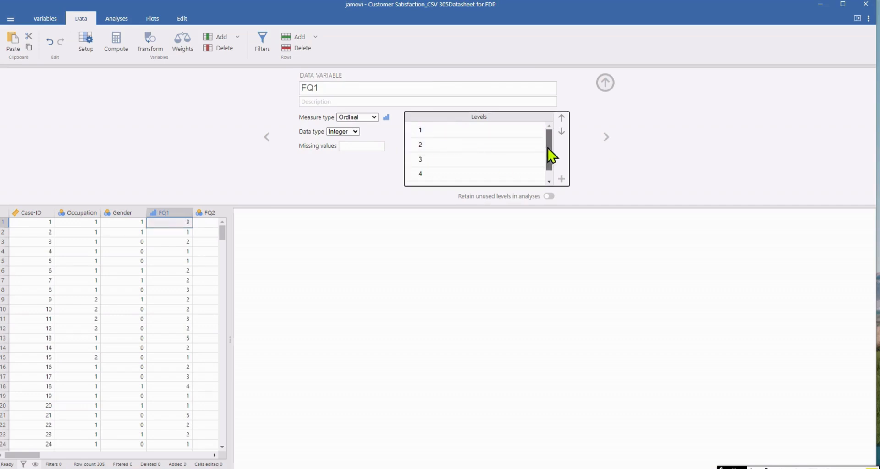
mouse_move(552, 156)
mouse_down()
mouse_move(553, 172)
mouse_move(553, 147)
mouse_up()
drag(553, 170, 552, 143)
click(428, 131)
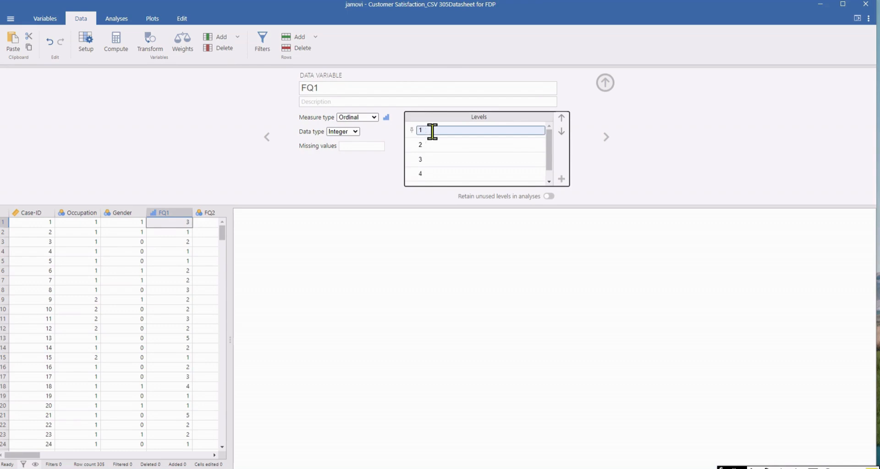
drag(552, 158, 555, 179)
click(428, 178)
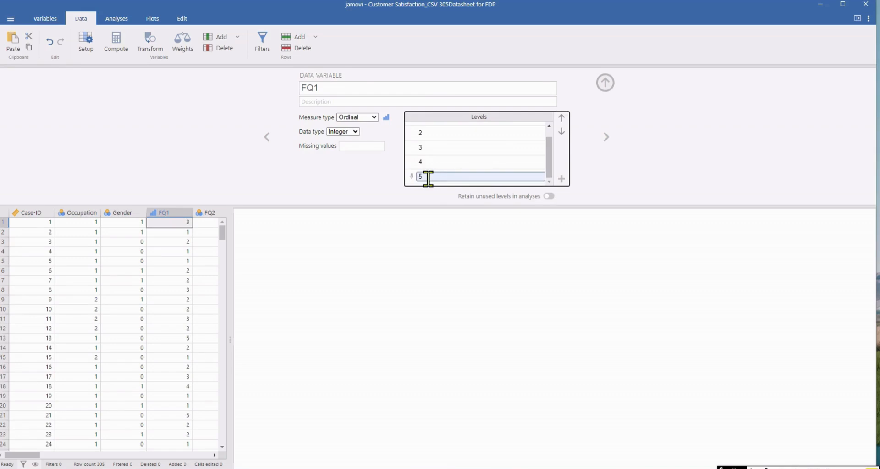
key(Return)
click(351, 147)
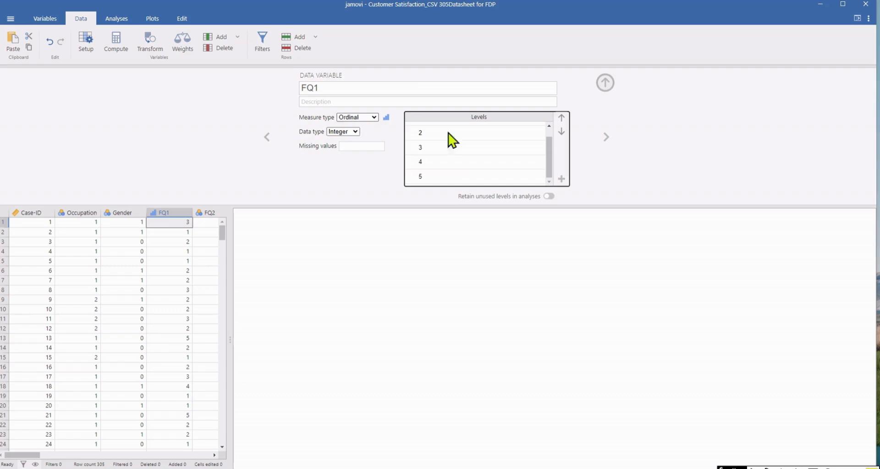
Set the measure type of FQ2, FQ3 and FQ4 to Ordinal, then close the variable setup and widen the data grid.
click(606, 136)
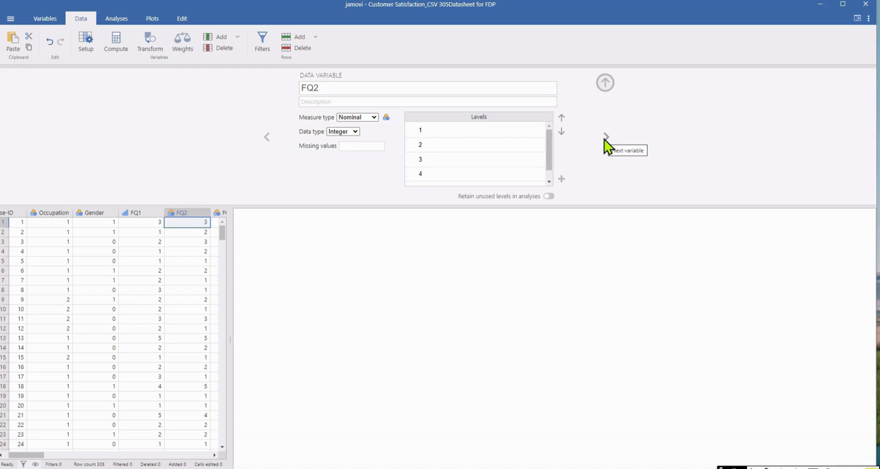
click(375, 118)
click(376, 140)
click(606, 138)
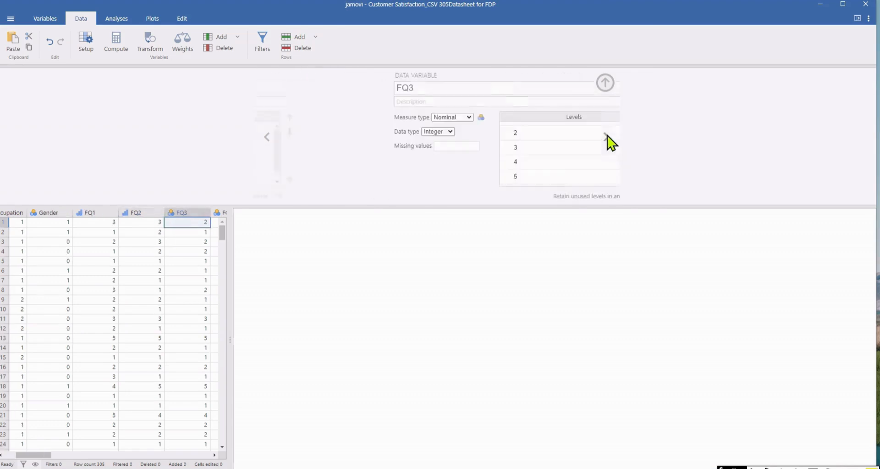
click(375, 117)
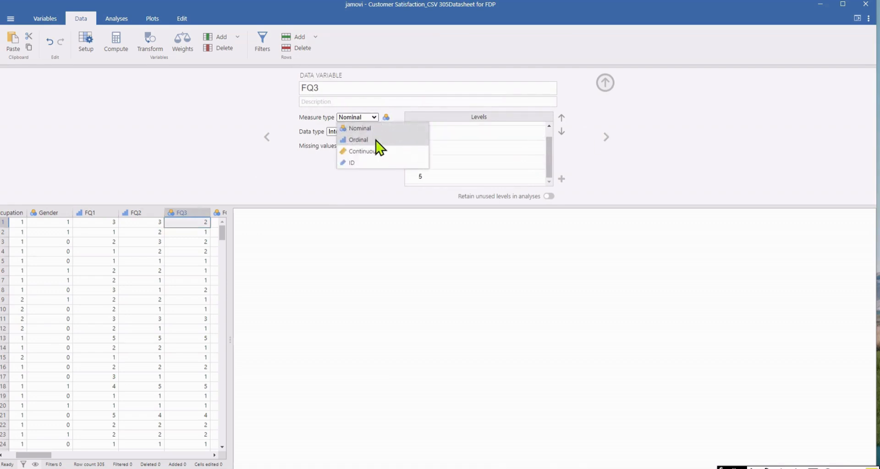
click(377, 141)
click(606, 137)
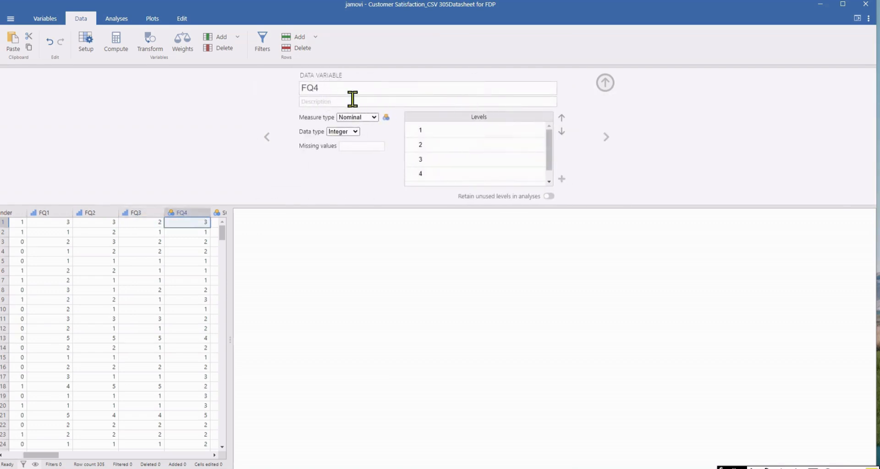
click(375, 117)
click(375, 140)
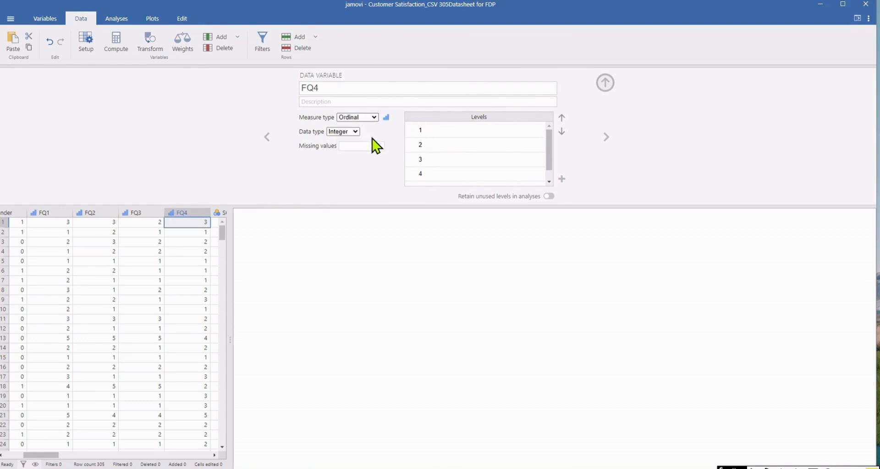
click(607, 138)
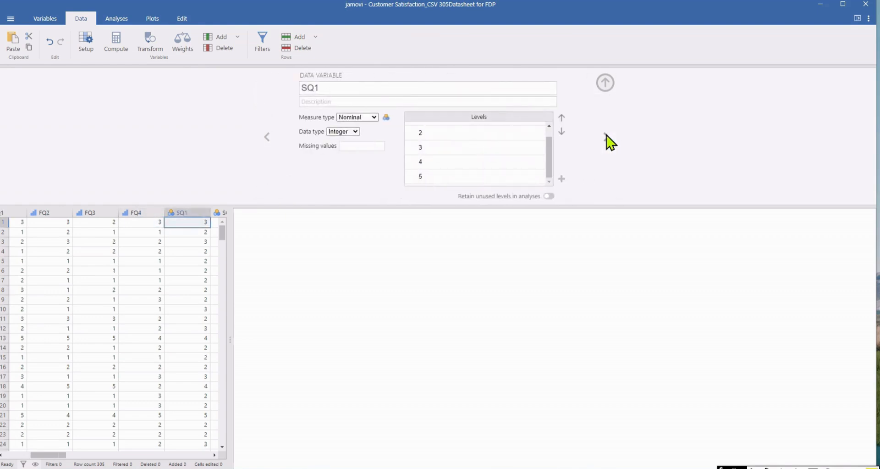
click(605, 82)
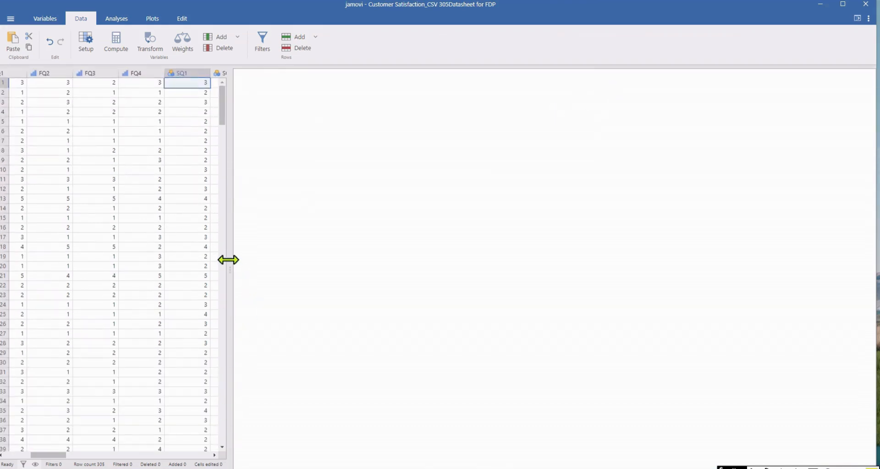
drag(228, 260, 321, 260)
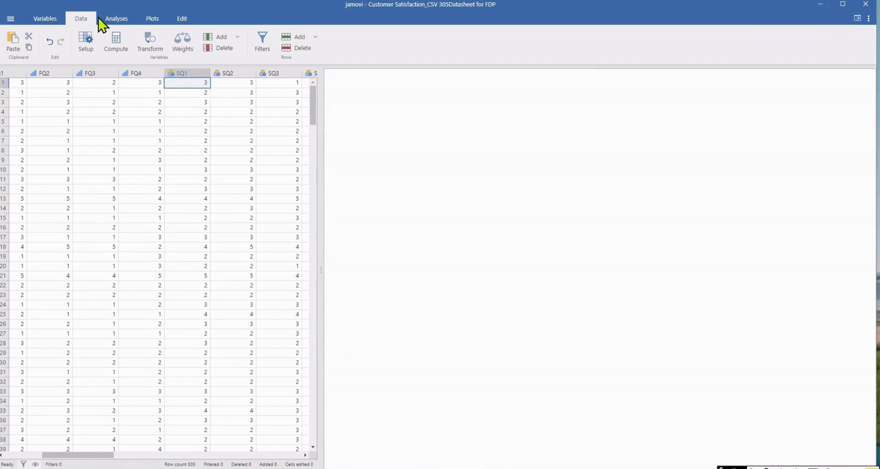
click(114, 22)
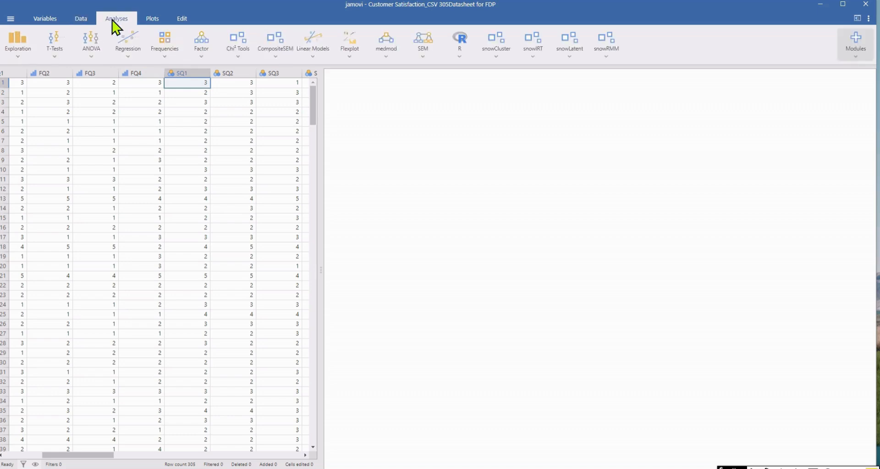
click(85, 22)
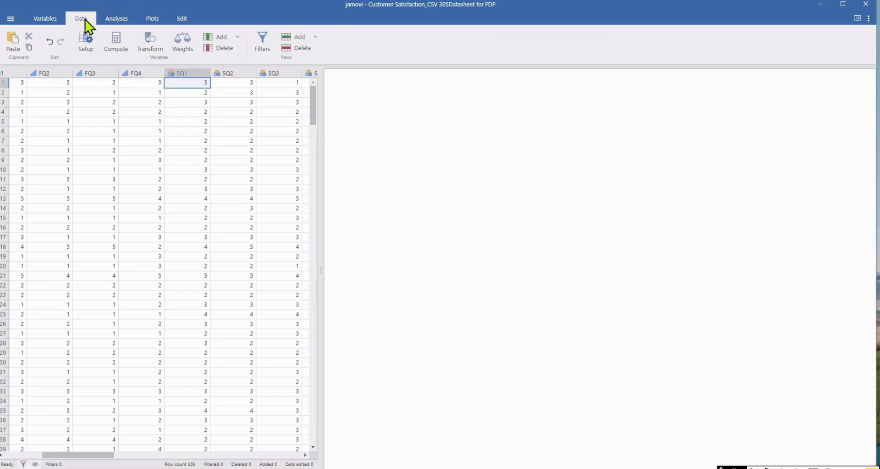
Search the available modules in the jamovi library for "factor".
click(114, 19)
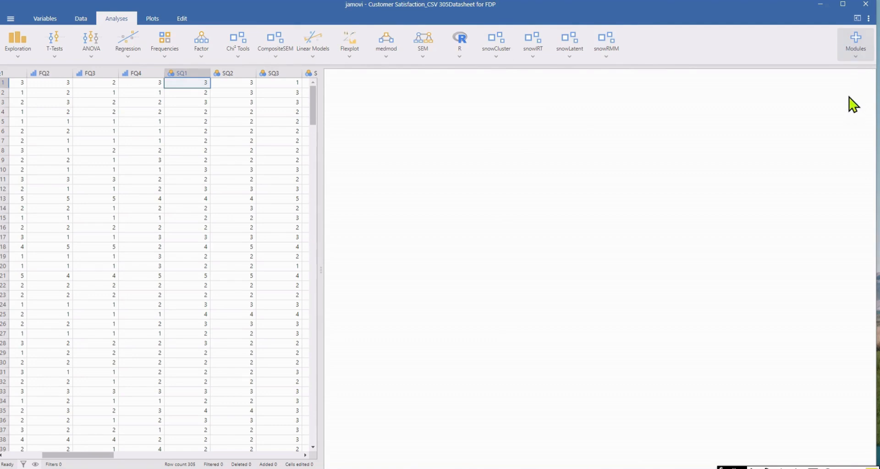
click(856, 44)
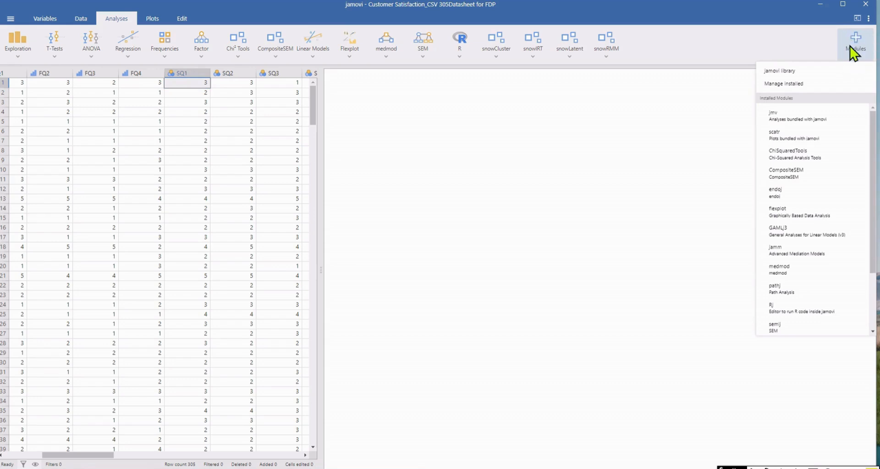
click(780, 72)
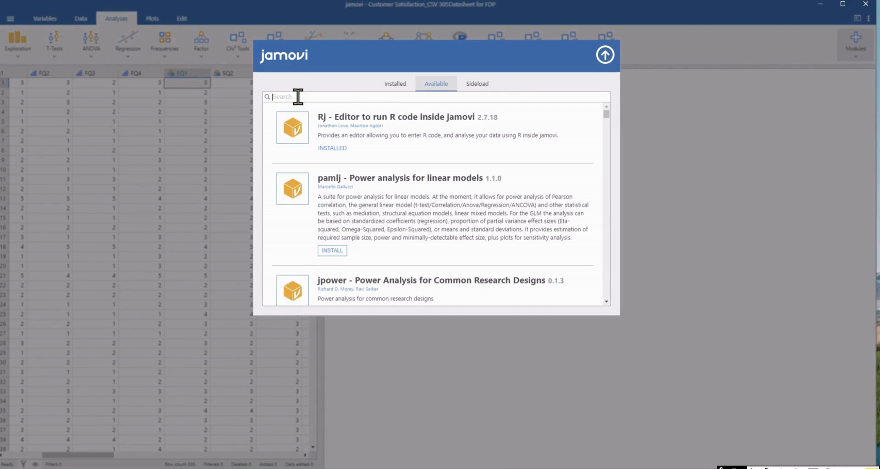
click(298, 96)
text(factor)
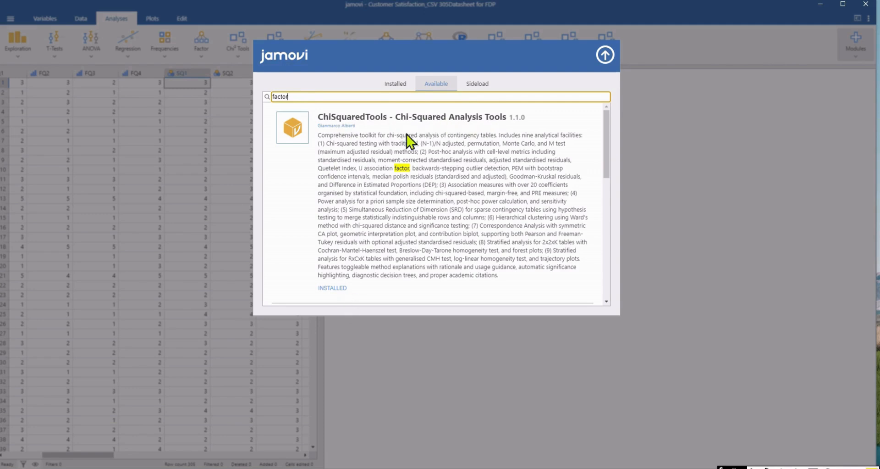
Look through the listed modules matching "factor" to the end of the list and close the module library.
click(607, 149)
drag(607, 148, 599, 274)
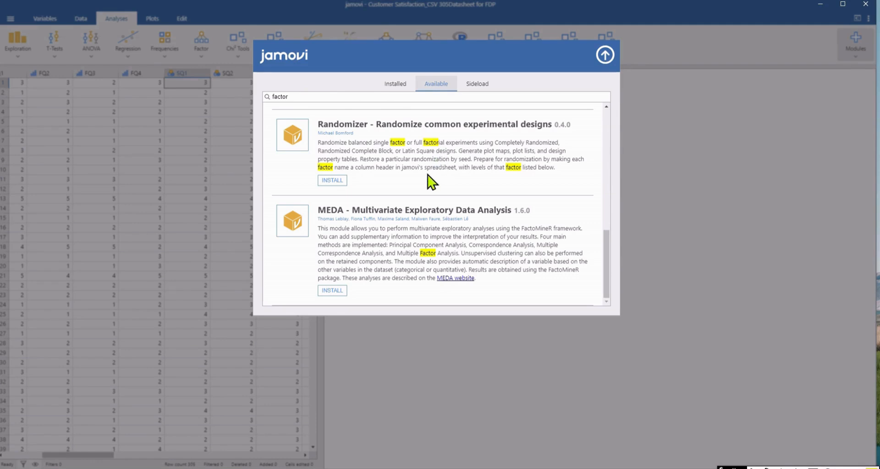
click(611, 53)
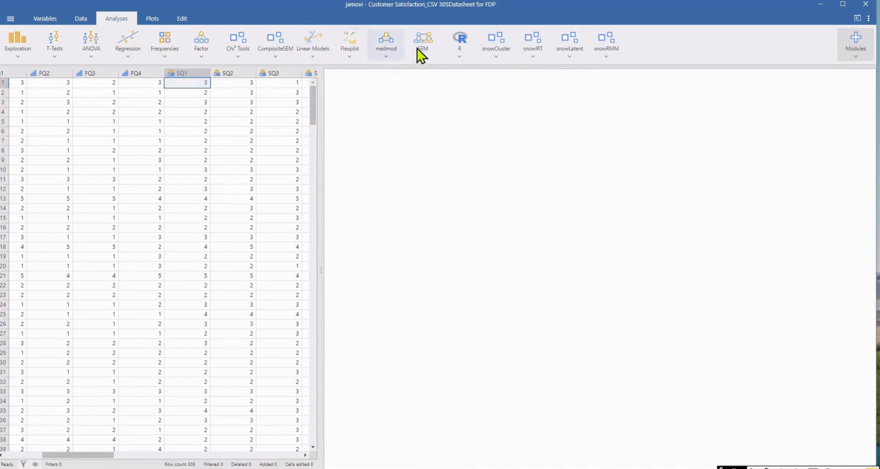
Examine which analyses are offered under SEM, R, medmod, Linear Models, CompositeSEM, Factor, Regression and ANOVA.
click(422, 61)
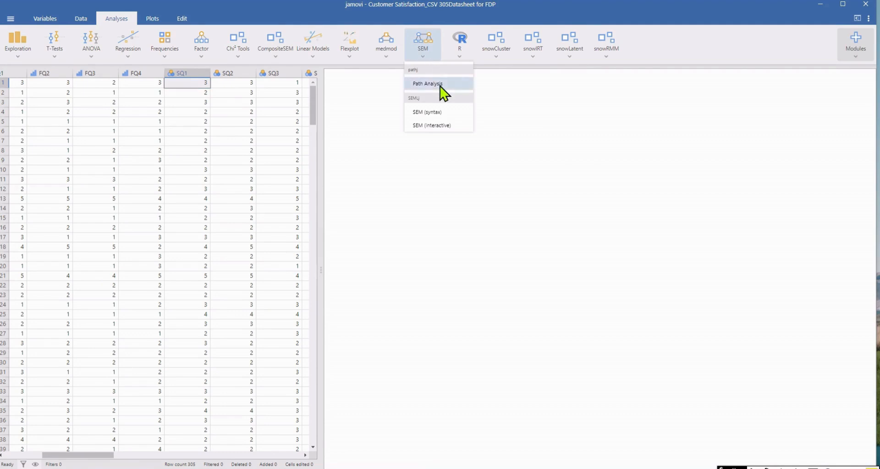
click(466, 61)
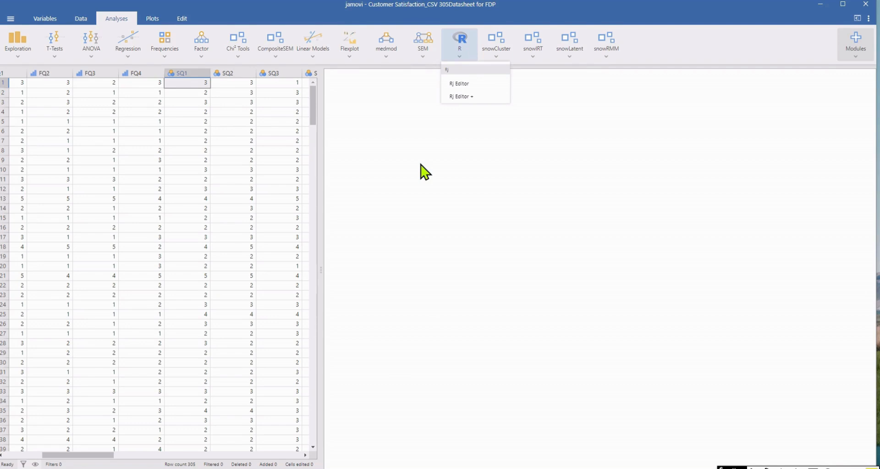
click(451, 156)
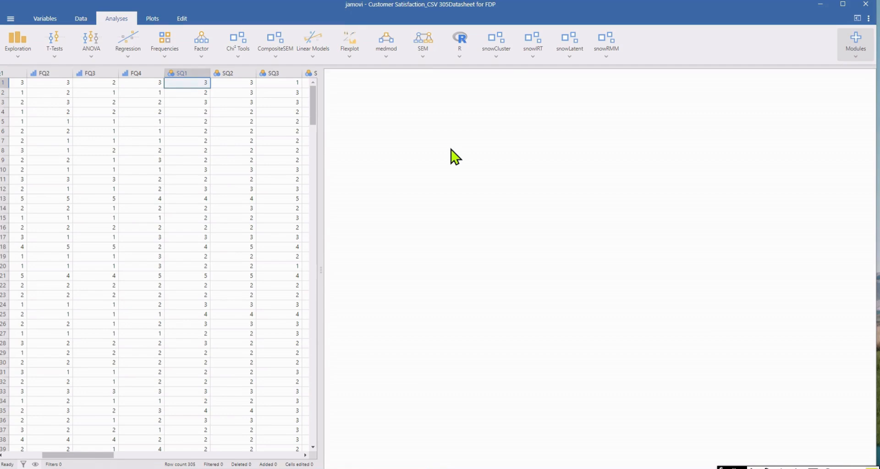
click(81, 18)
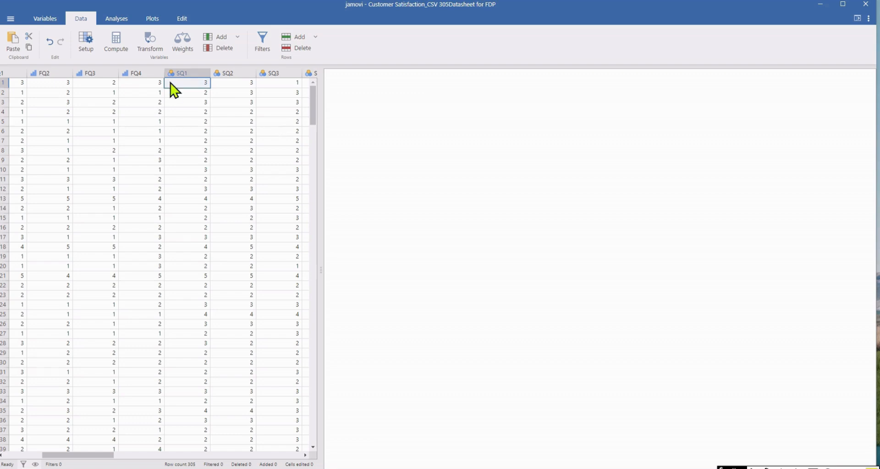
click(117, 18)
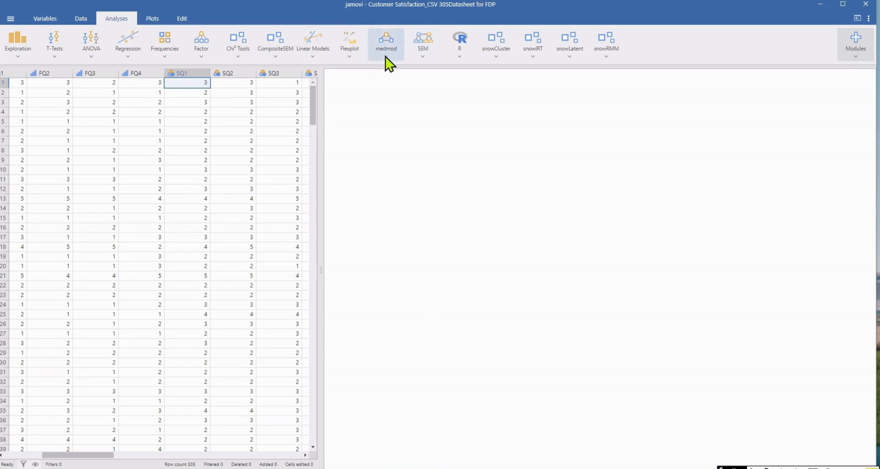
click(387, 43)
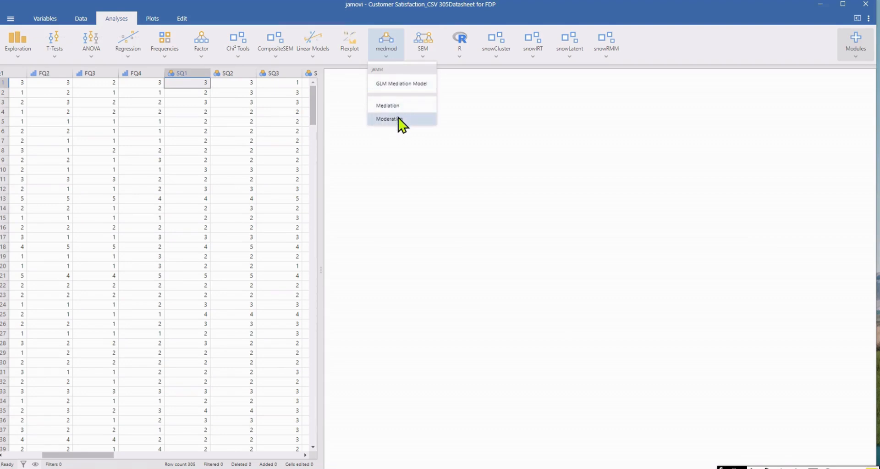
click(314, 54)
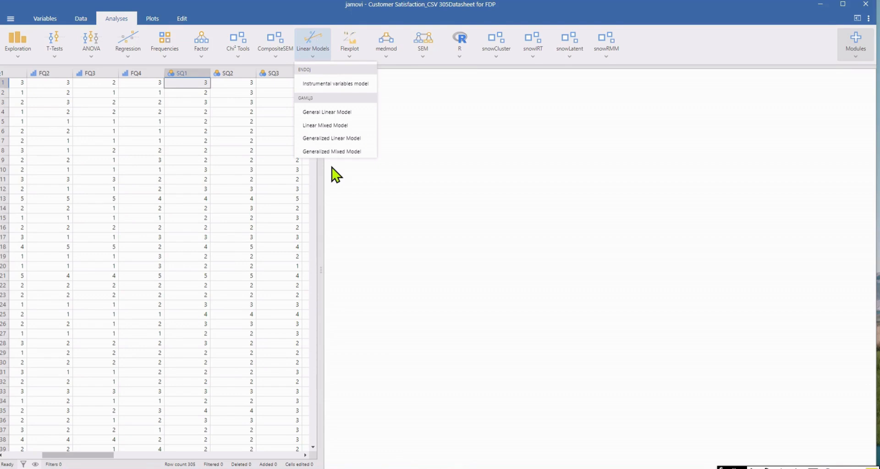
click(276, 59)
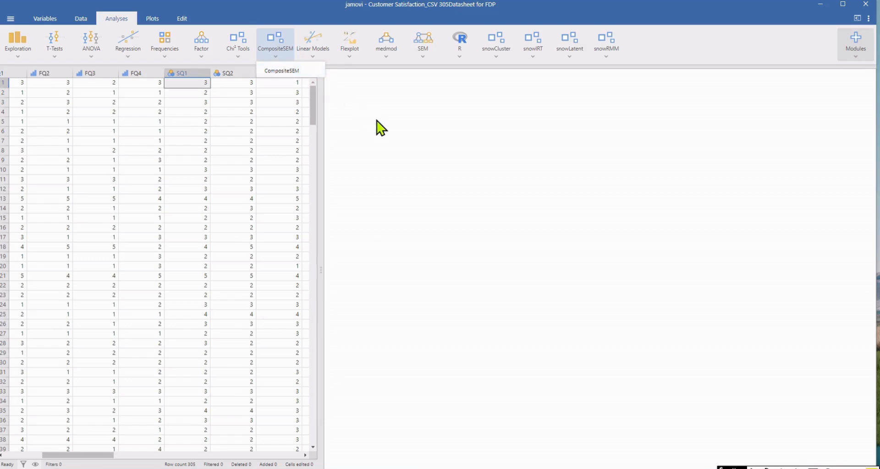
click(396, 139)
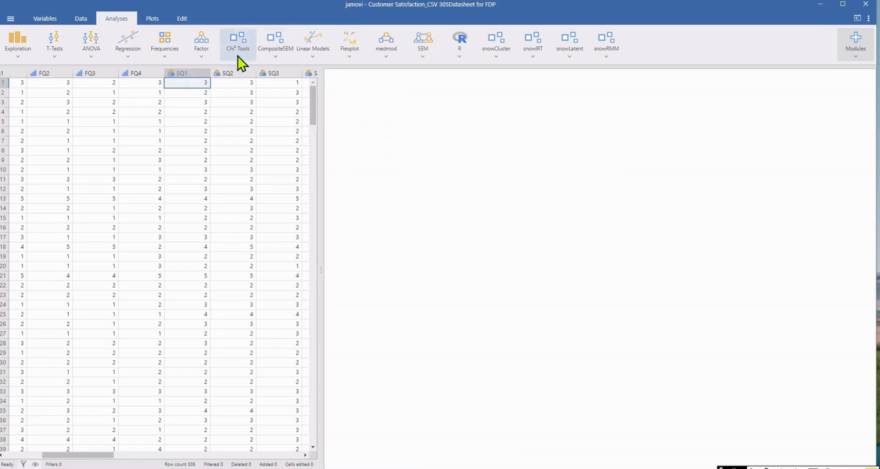
click(201, 61)
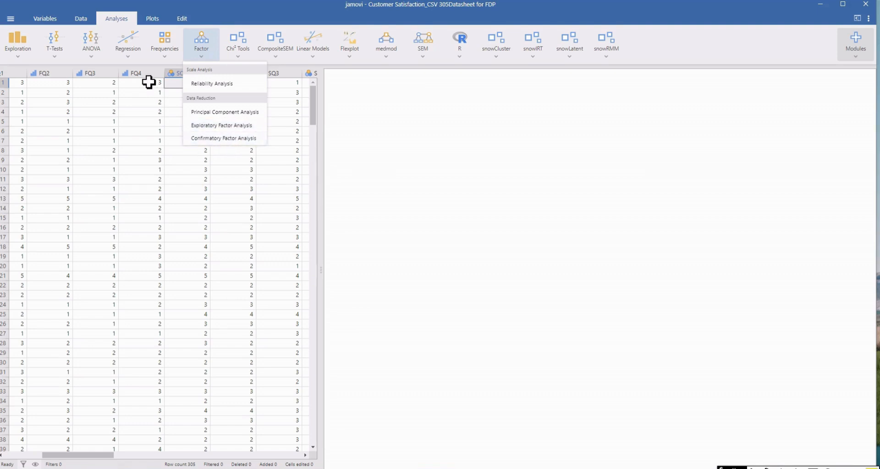
click(129, 57)
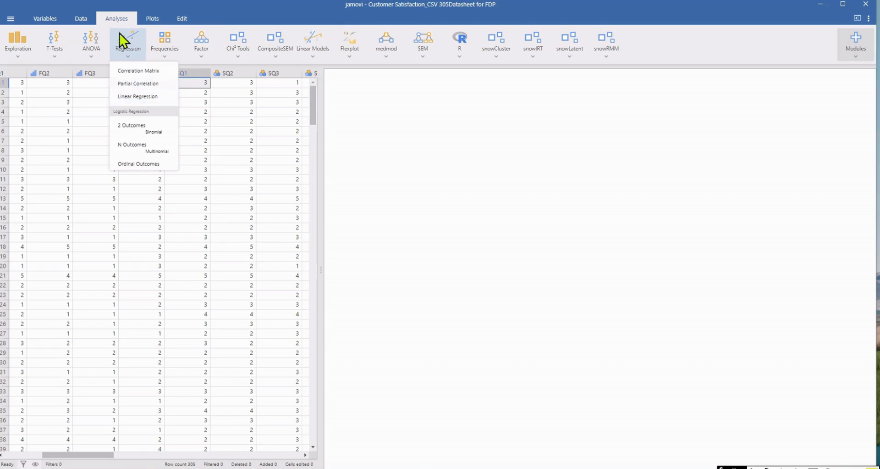
click(93, 59)
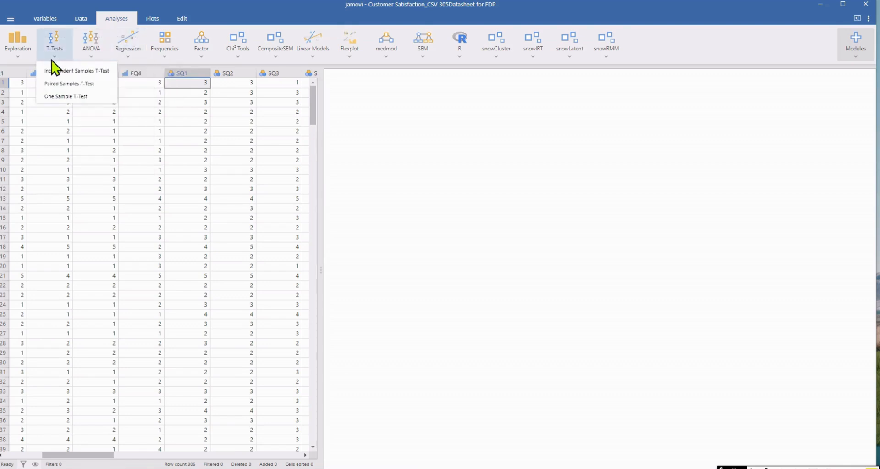
Create a Descriptives analysis and add Occupation to its variables.
mouse_move(24, 60)
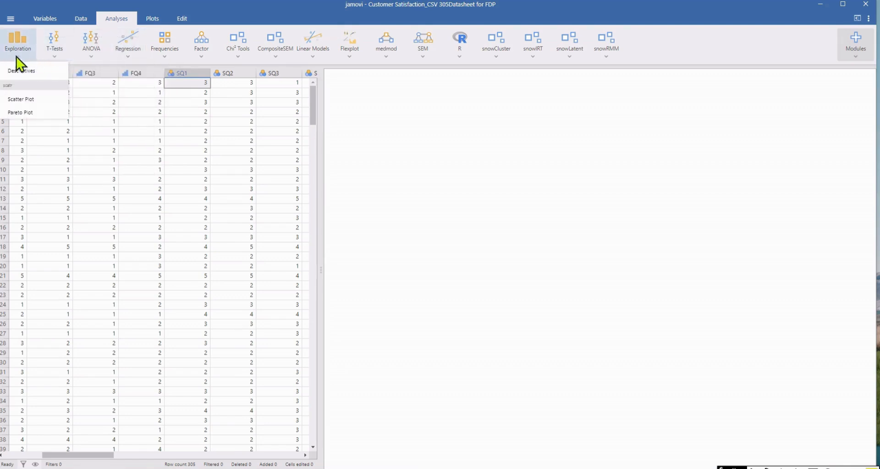
click(37, 71)
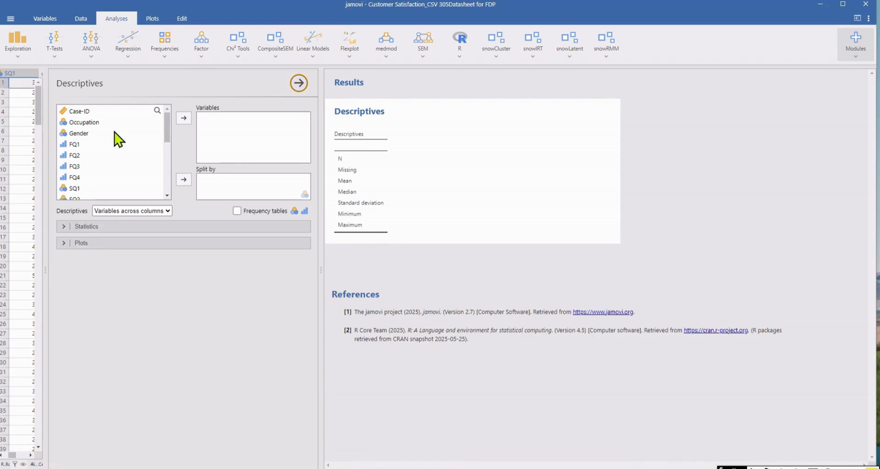
click(93, 122)
click(184, 119)
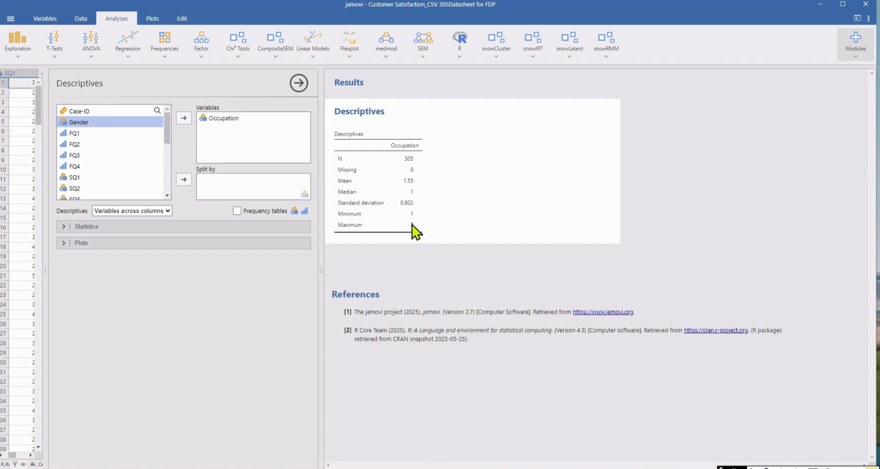
Remove Occupation from the Descriptives variables and show the available statistics options.
click(214, 119)
click(185, 119)
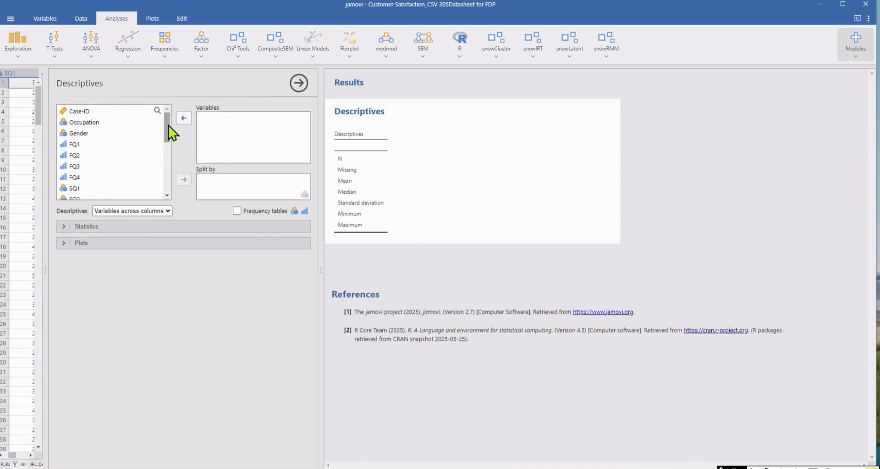
click(64, 227)
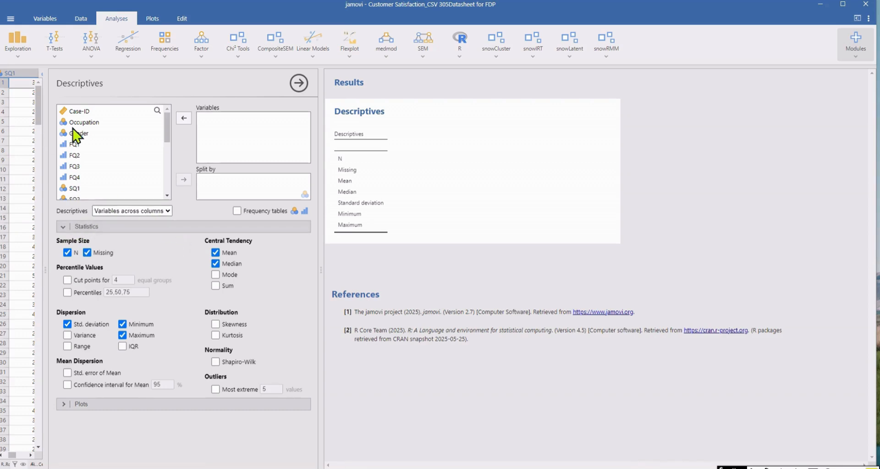
Select Occupation and Gender and add them to the Descriptives variables.
click(90, 123)
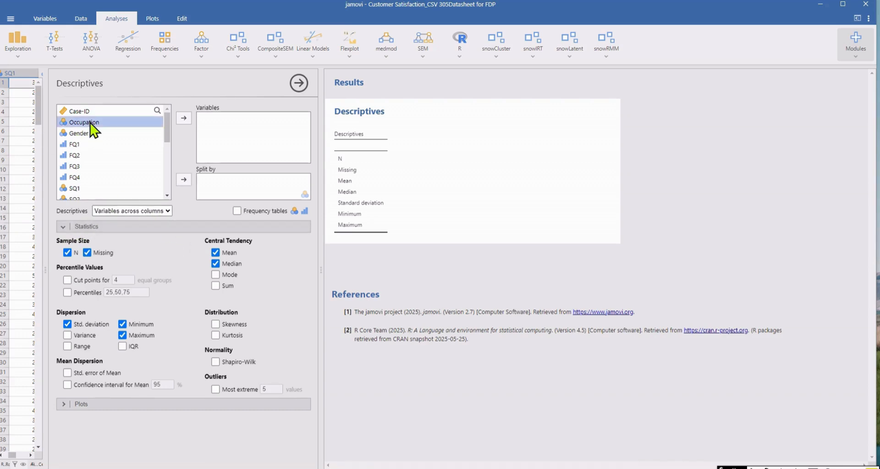
click(91, 130)
click(87, 122)
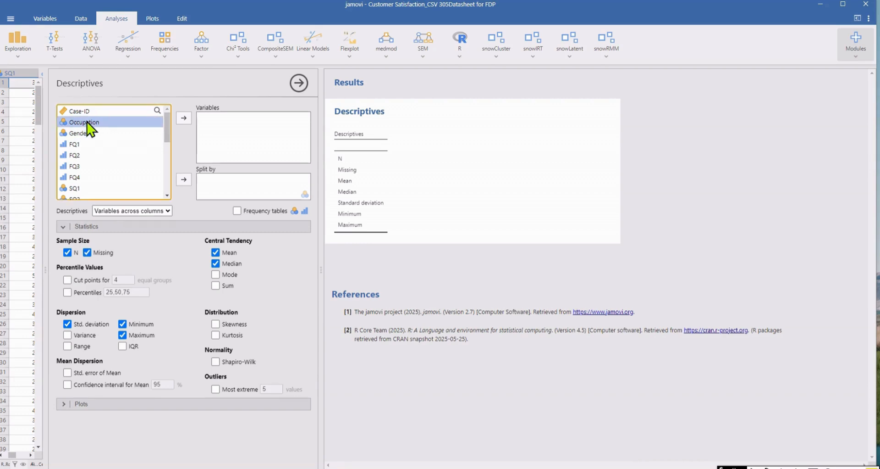
ctrl+click(89, 134)
click(182, 120)
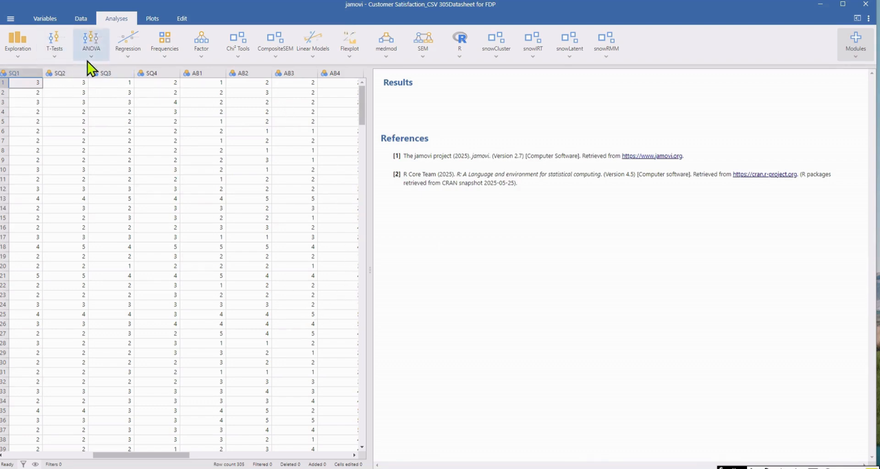
Create a Linear Regression to examine which variables it offers, and delete the analysis from the results.
click(132, 58)
click(137, 97)
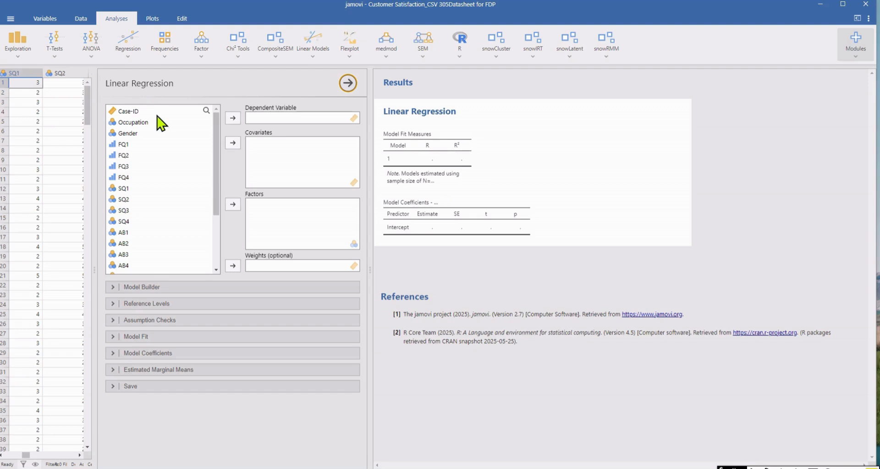
drag(216, 157, 211, 225)
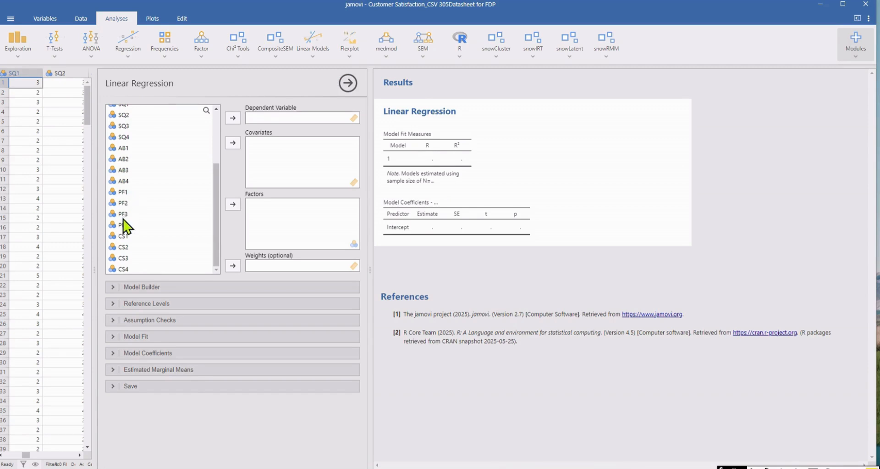
drag(218, 205, 216, 138)
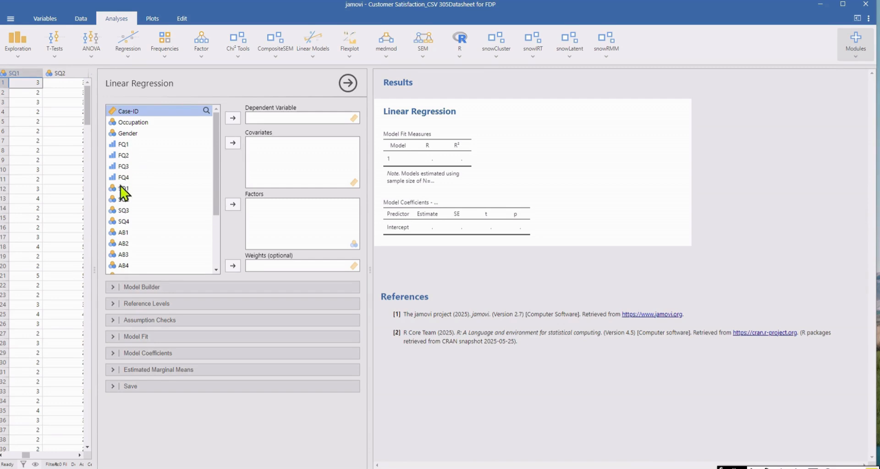
drag(218, 179, 210, 225)
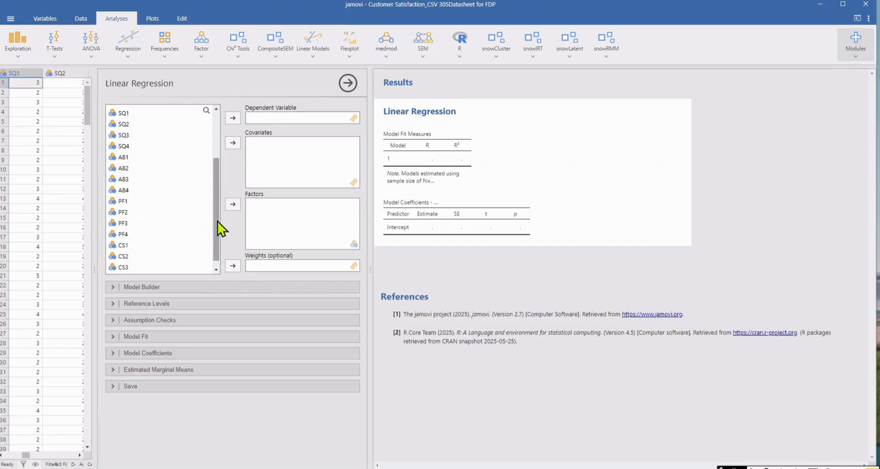
drag(218, 221, 216, 237)
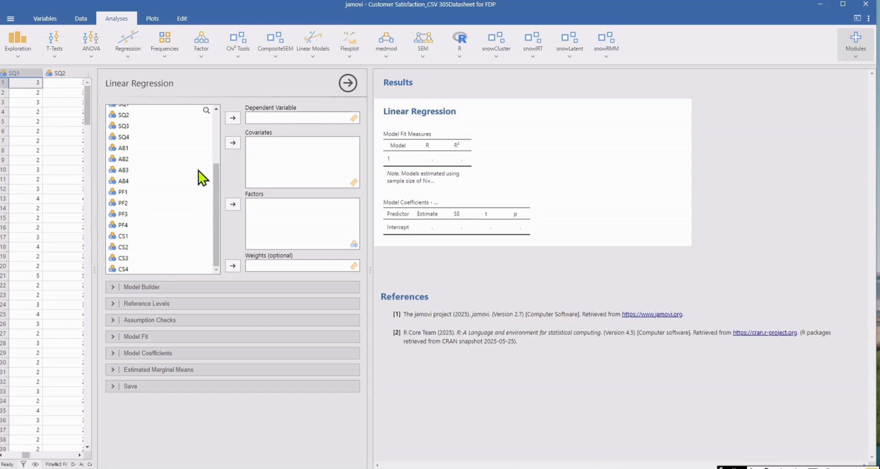
click(350, 84)
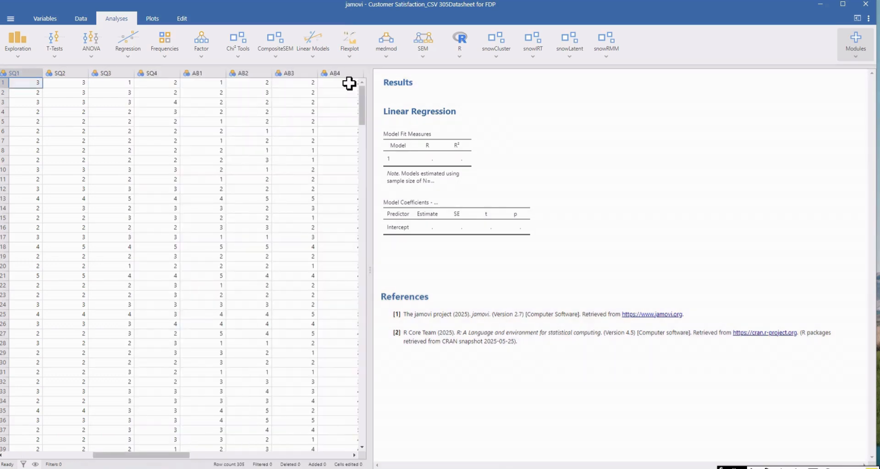
right_click(587, 159)
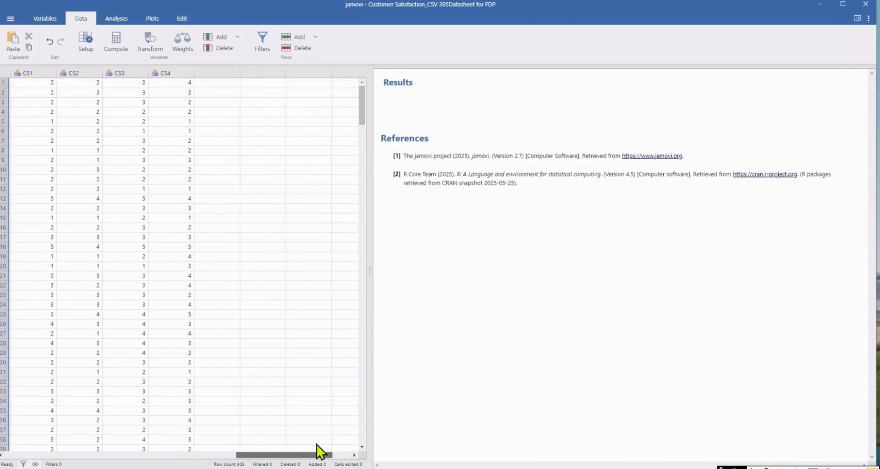
Add computed variables in the empty columns after CS4 and rename the first one FQ.
click(217, 83)
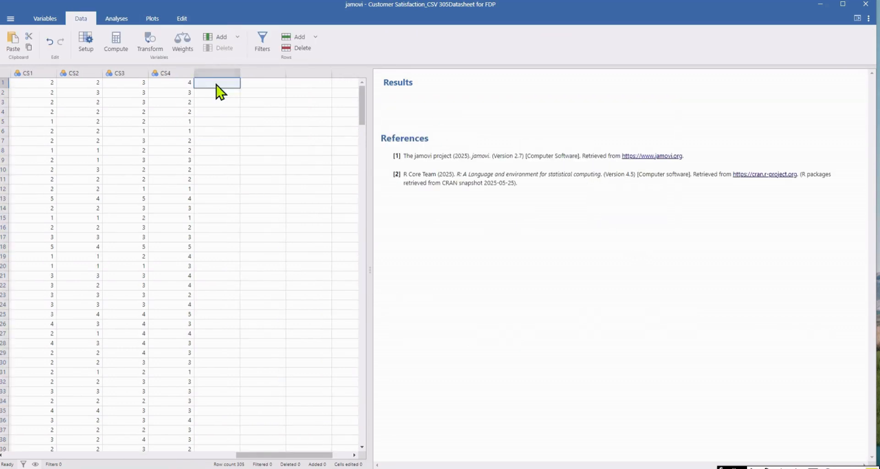
click(120, 43)
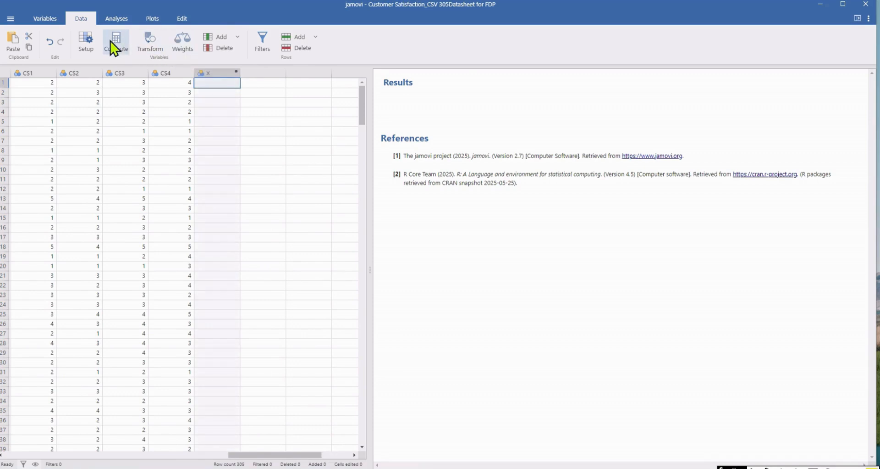
click(114, 46)
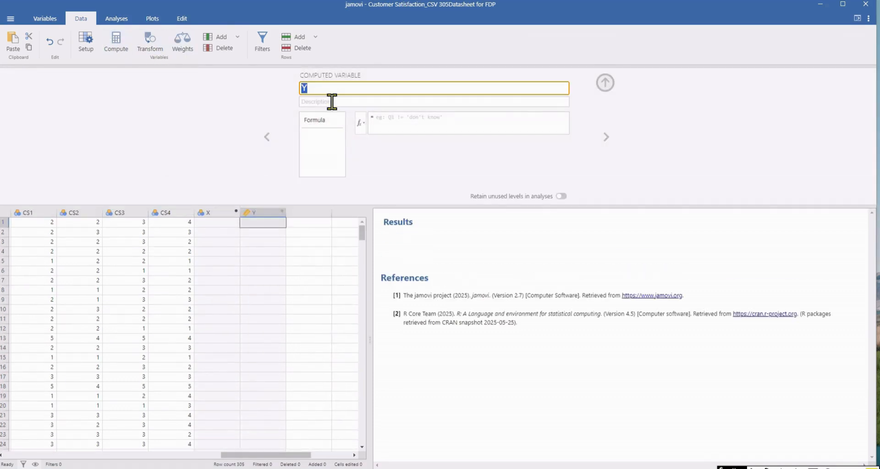
click(218, 214)
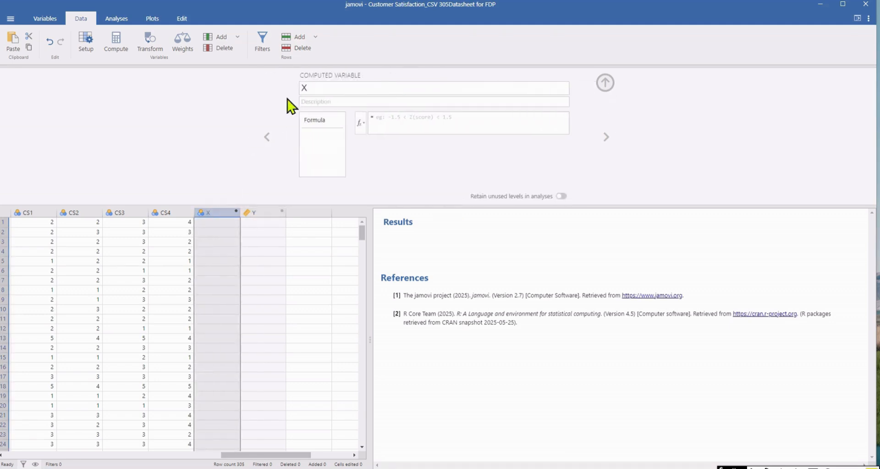
key(BackSpace)
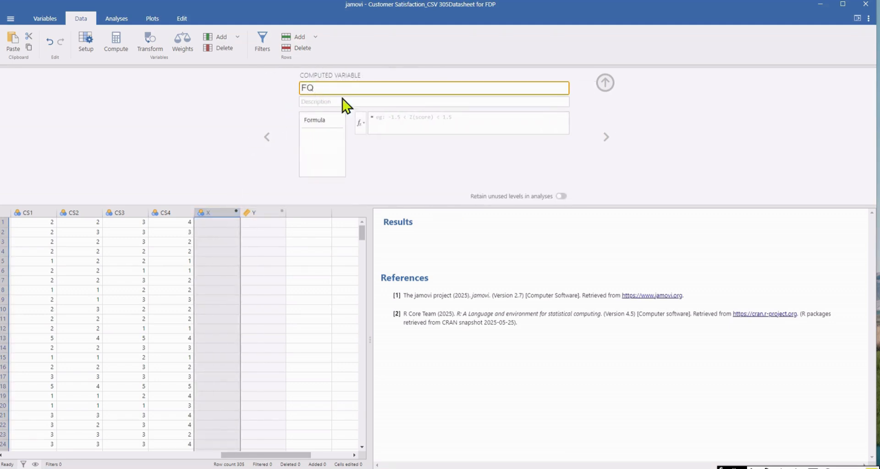
key(Return)
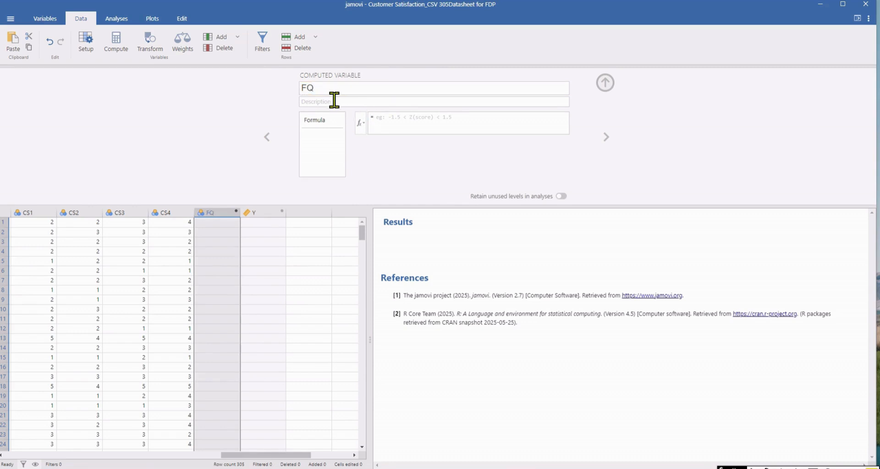
Define FQ as the average of its four items with the formula (FQ1+FQ2+FQ3+FQ4)/4 and check the values in its first rows.
click(379, 118)
text(FQ1+FQ2+FQ3+FQ4/4)
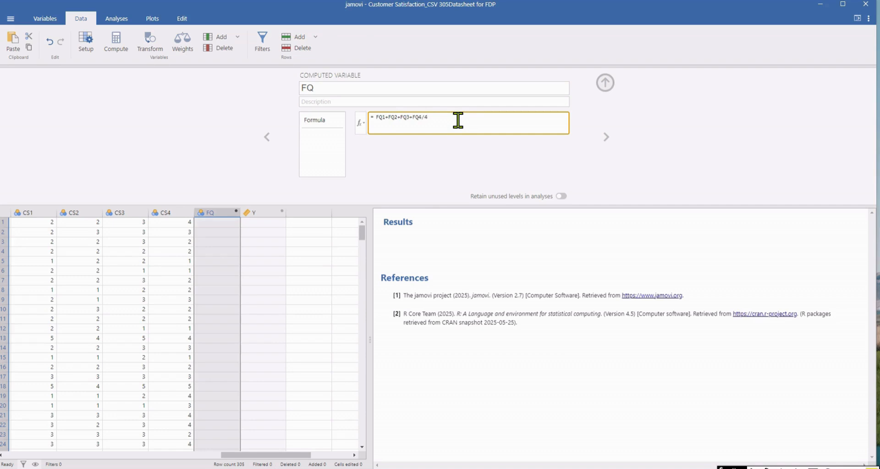
click(377, 117)
text(()
click(425, 116)
click(606, 137)
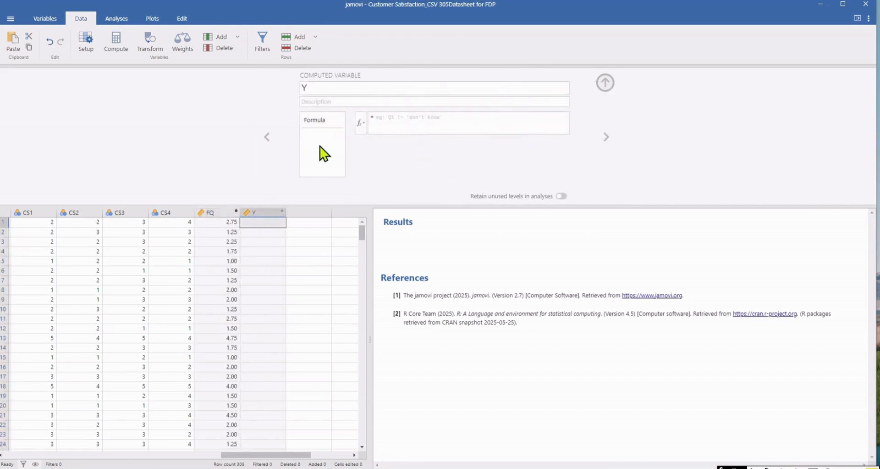
click(267, 137)
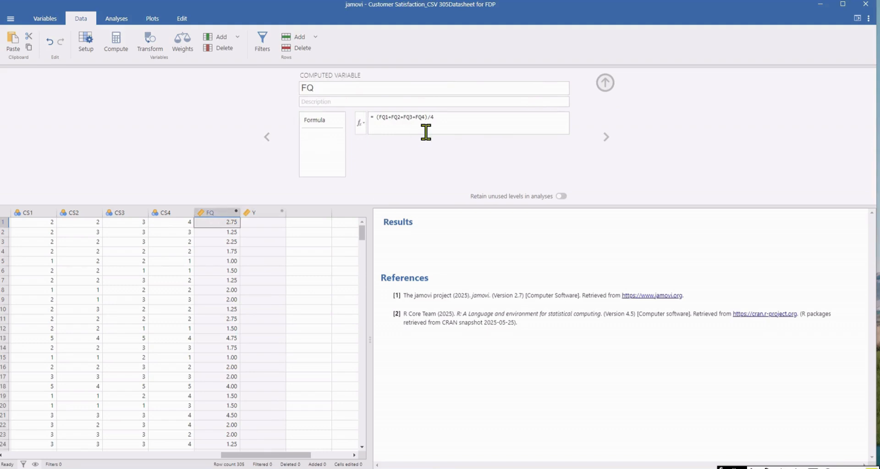
click(228, 233)
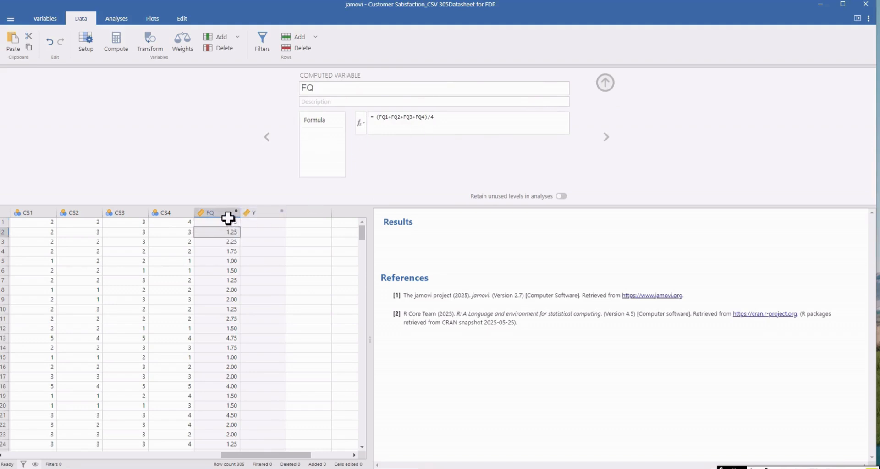
click(226, 222)
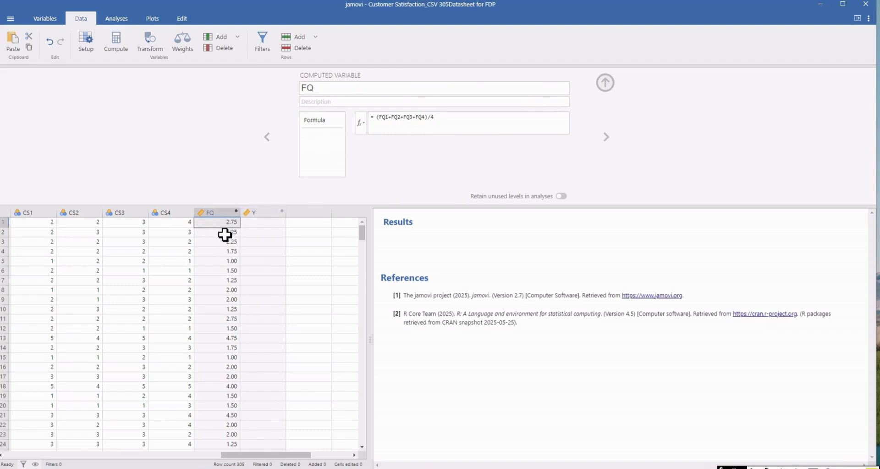
click(221, 235)
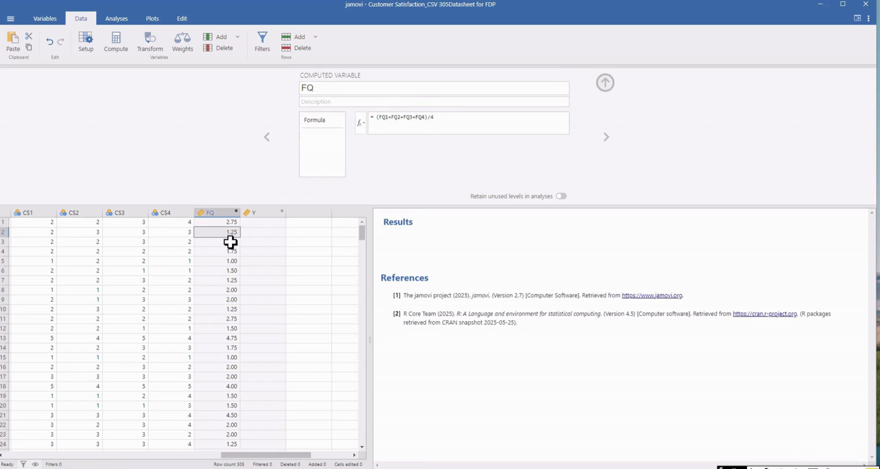
Rename the empty computed variable after FQ as SQ and give it the formula (SQ1+SQ2+SQ3+SQ4)/4.
click(264, 211)
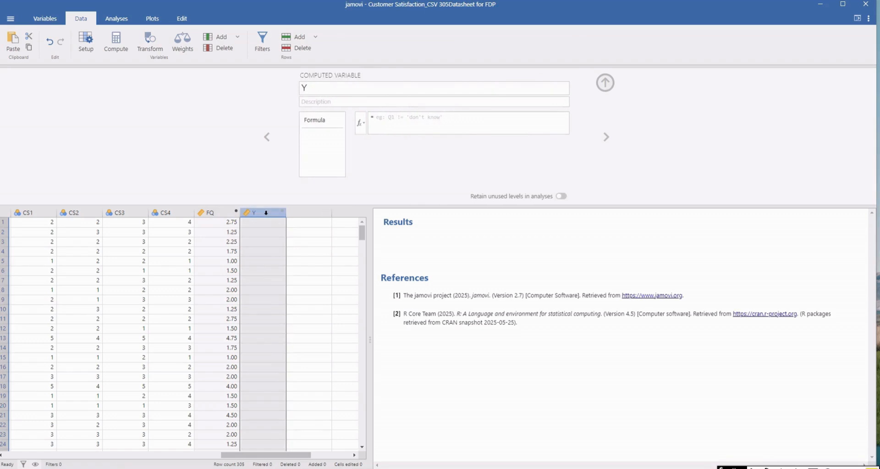
click(319, 87)
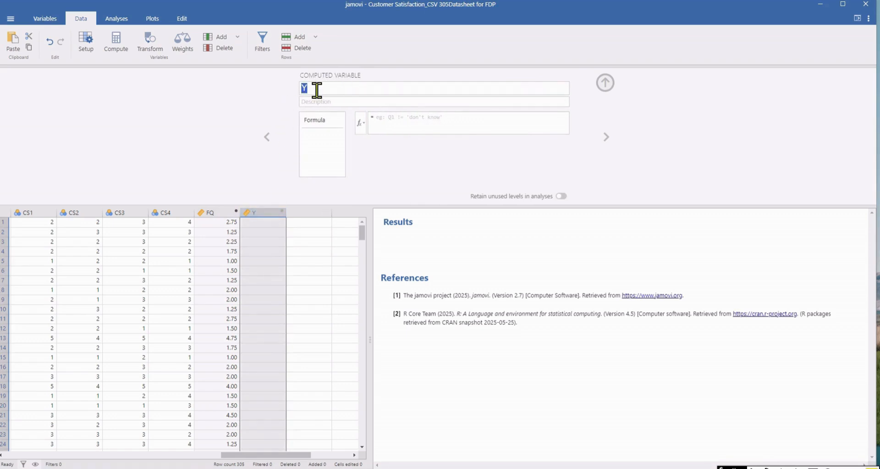
key(BackSpace)
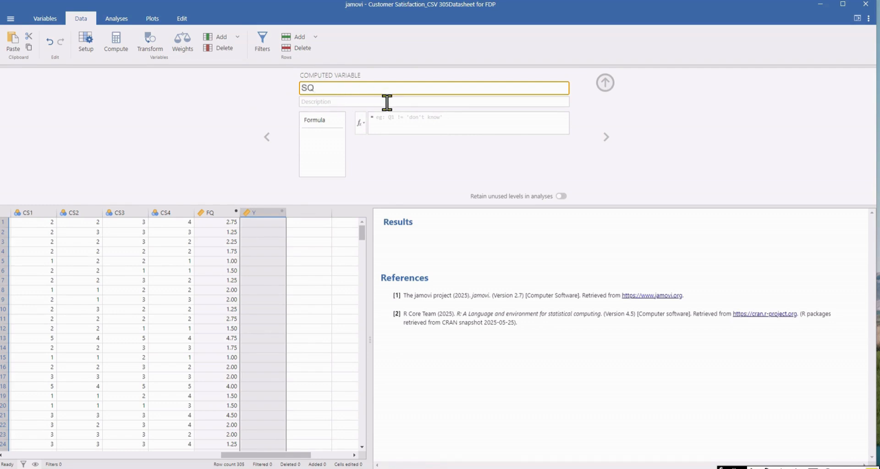
click(388, 121)
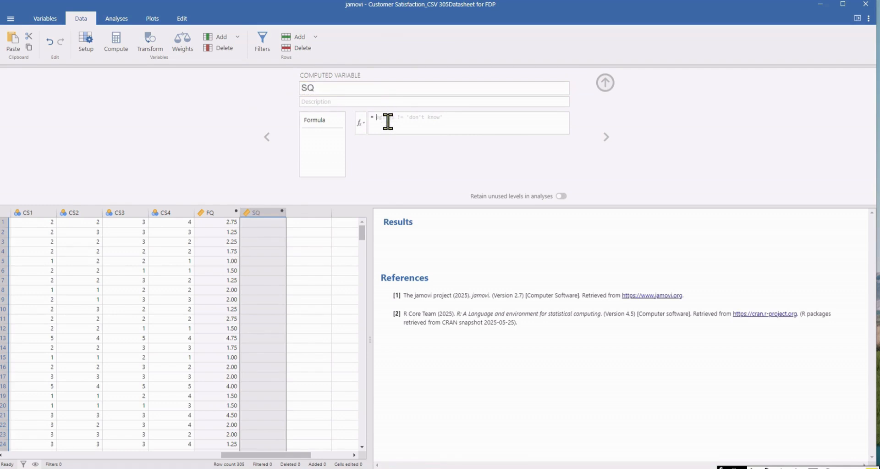
text((SQ1+SQ2+SQ3+SQ4)/4)
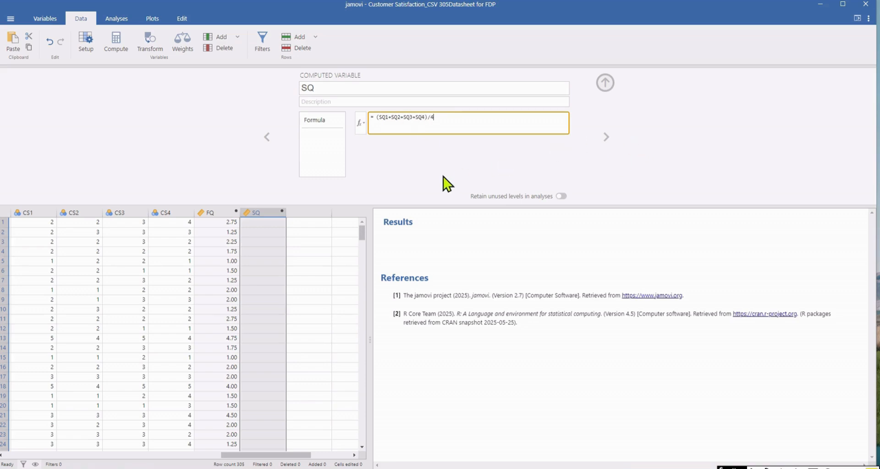
click(303, 223)
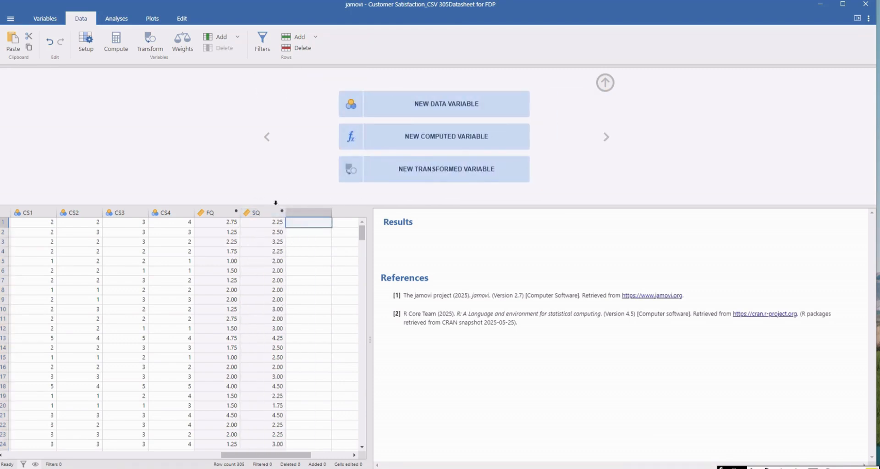
click(268, 136)
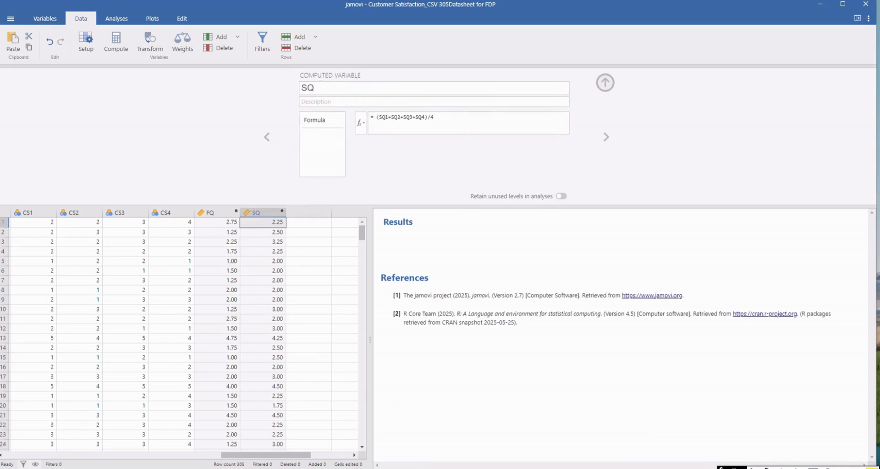
Review the computed columns FQ, SQ, AB, PF and CS, and close the variable editor.
drag(287, 456, 241, 457)
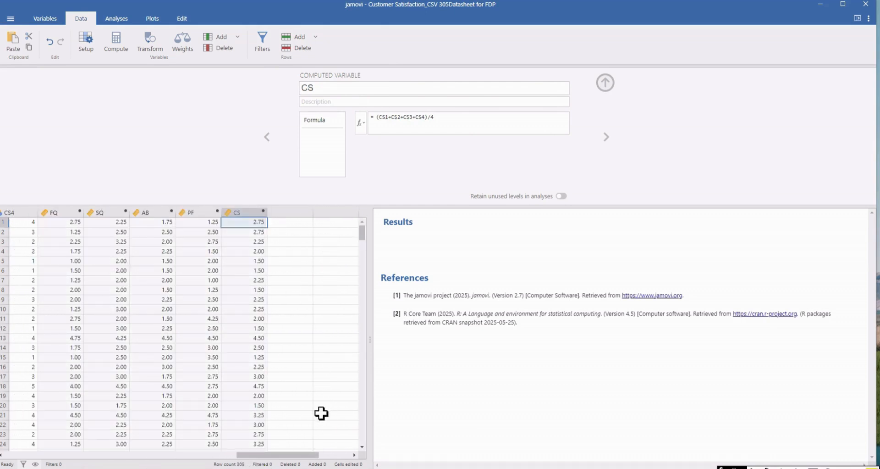
drag(302, 457, 289, 457)
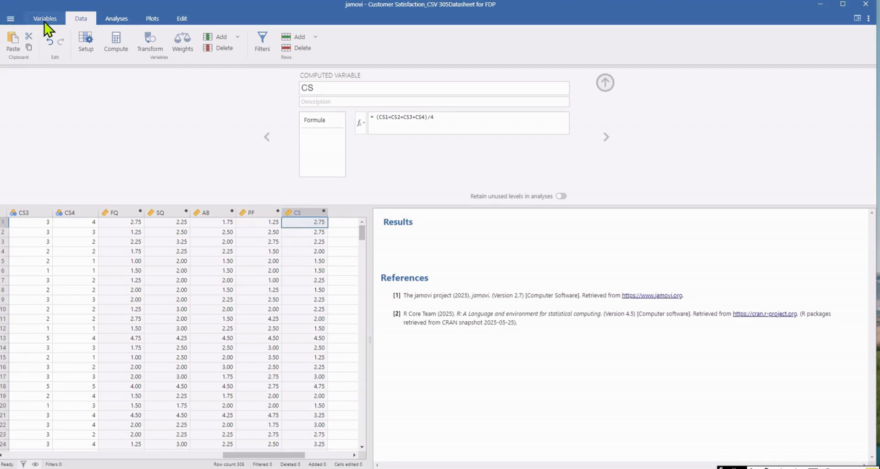
click(605, 83)
Create a Descriptives analysis with the composite variables FQ, SQ, AB, PF and CS.
click(114, 20)
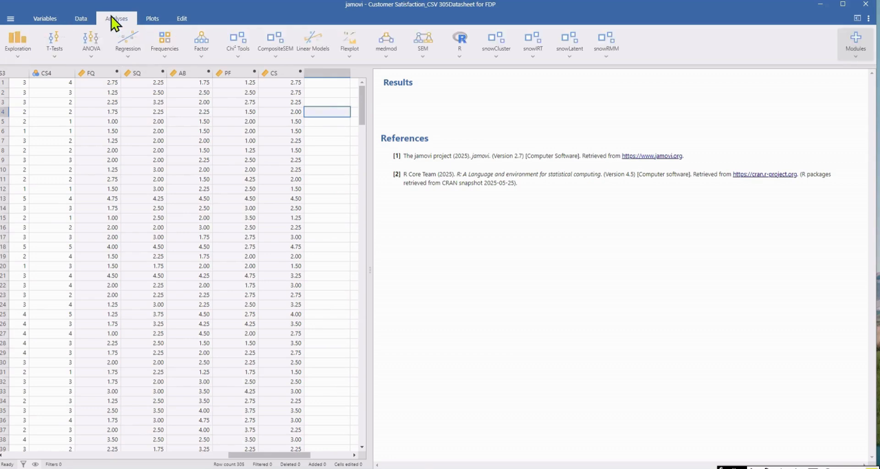
click(16, 55)
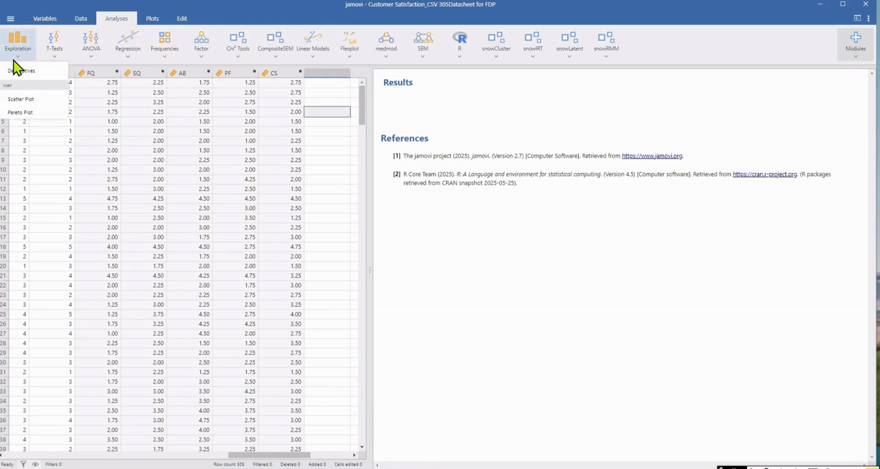
click(36, 72)
drag(219, 132, 226, 197)
click(131, 154)
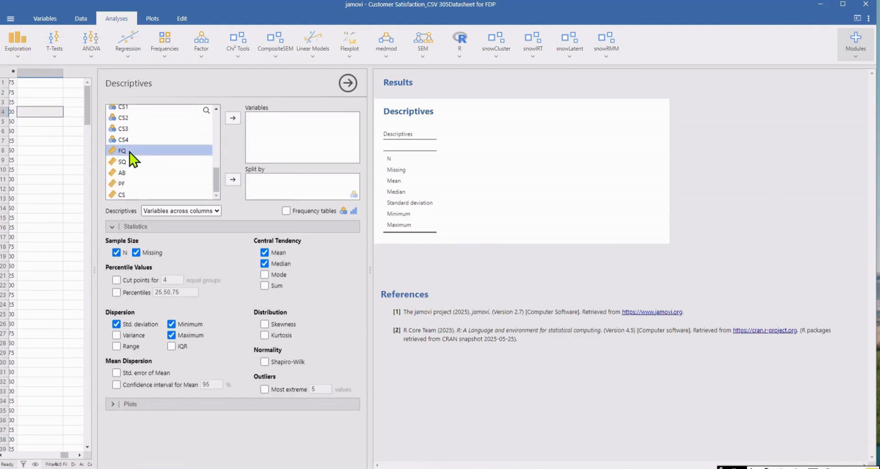
drag(133, 158, 135, 201)
click(232, 120)
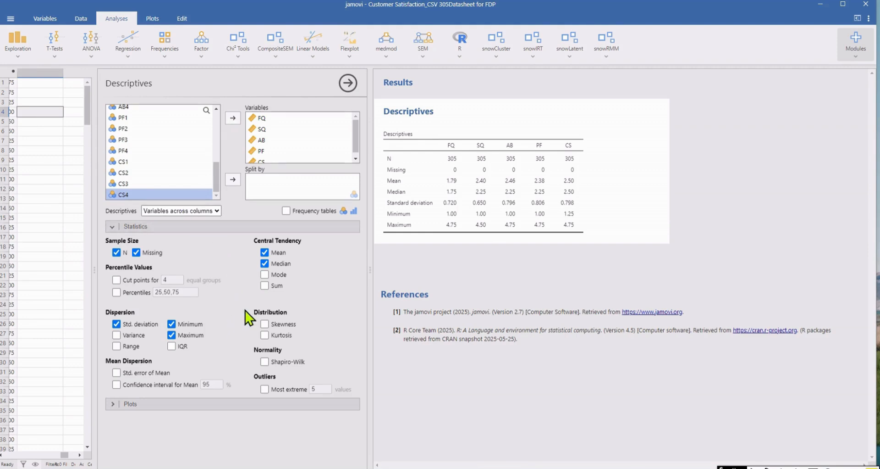
Add skewness and kurtosis to the Descriptives statistics and enable frequency tables.
click(264, 323)
click(265, 335)
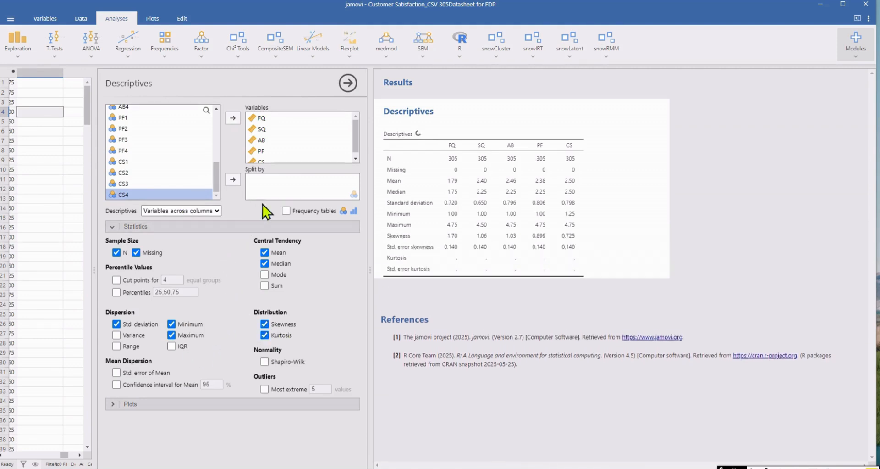
click(286, 210)
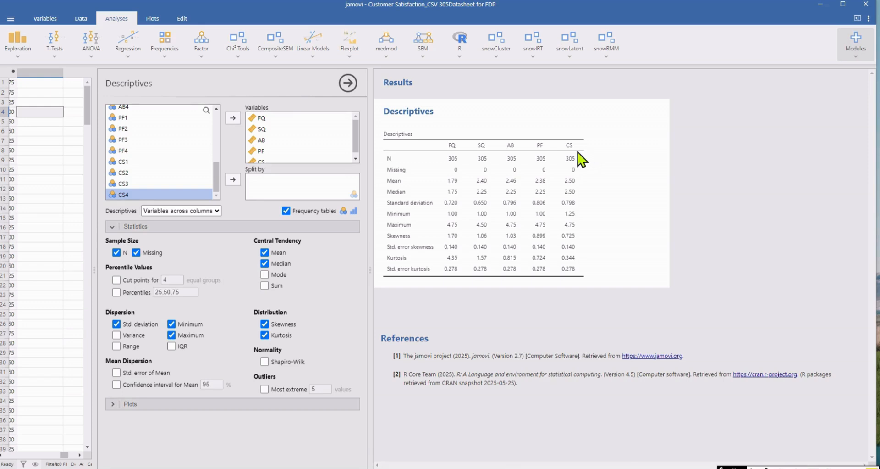
Close the Descriptives options and remove the analysis from the results.
click(349, 84)
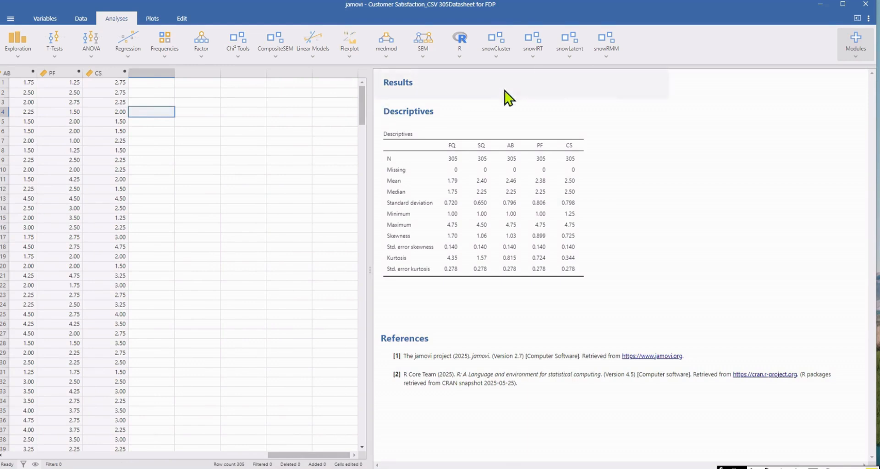
right_click(640, 156)
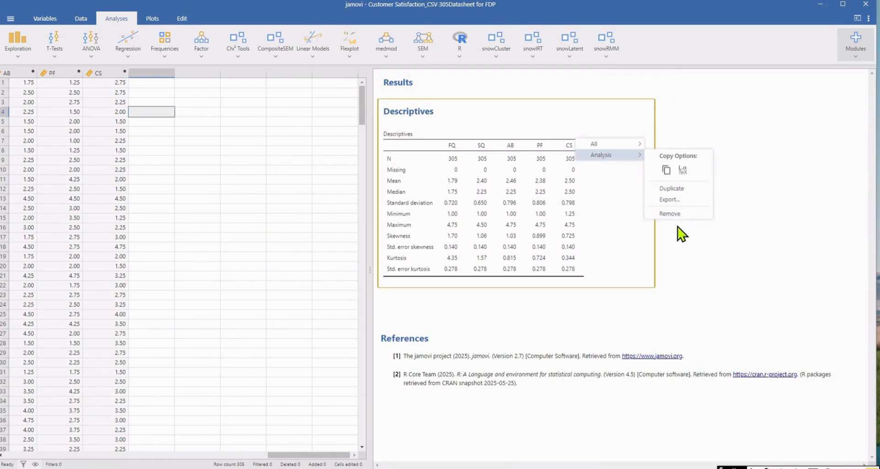
click(681, 214)
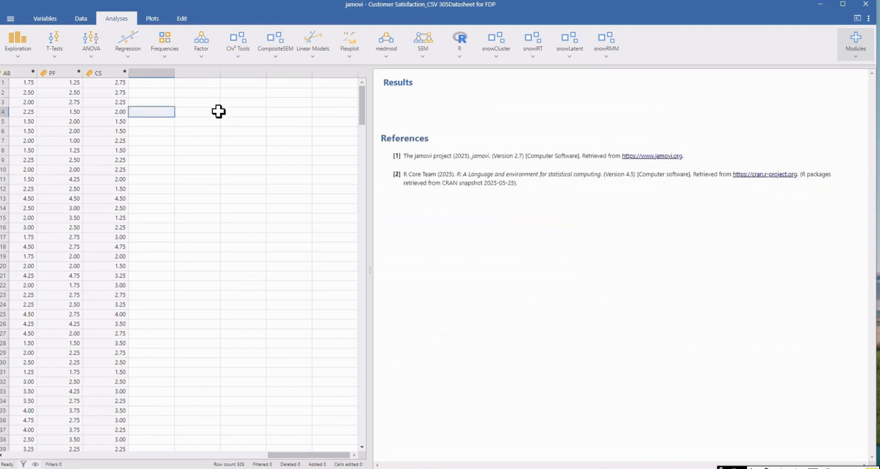
Create a Linear Regression with CS as the dependent variable and FQ, SQ, AB and PF as covariates.
click(129, 56)
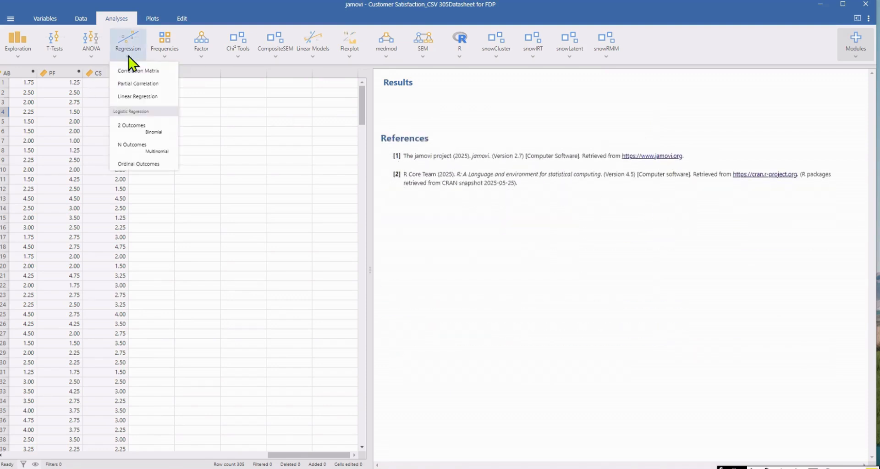
click(151, 96)
click(122, 257)
shift+click(120, 247)
shift+click(121, 234)
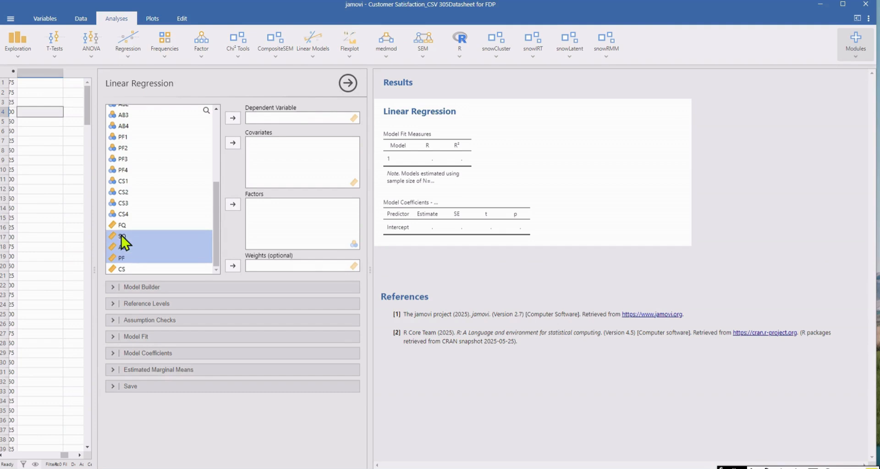
shift+click(133, 227)
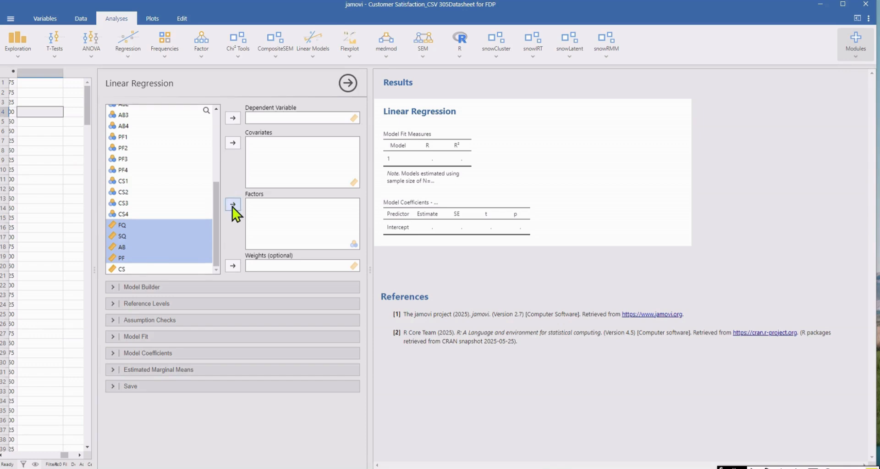
click(232, 144)
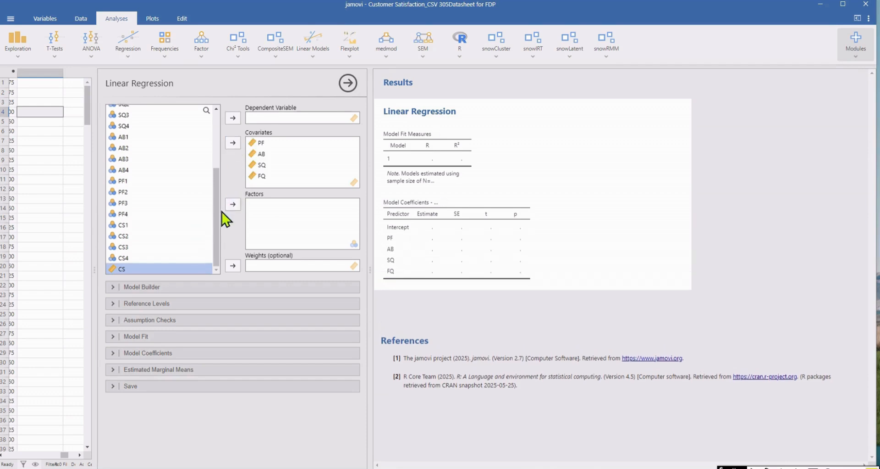
click(232, 118)
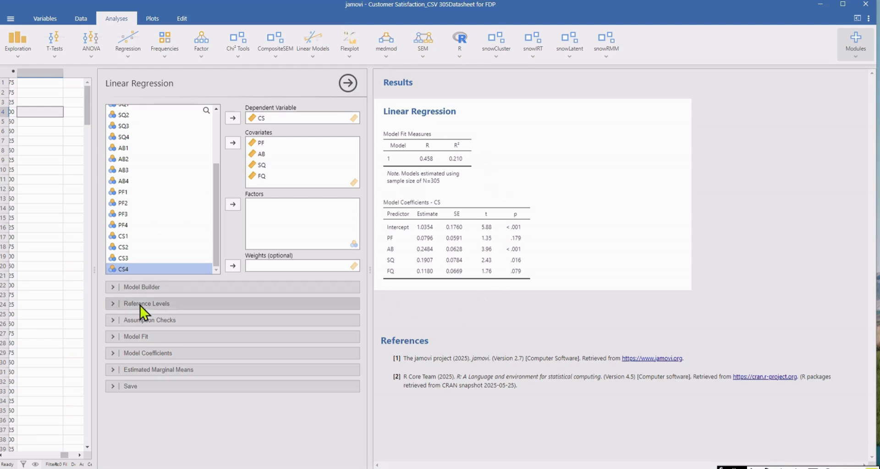
Add the normality test, Q-Q plot of residuals and residual plots to the regression's assumption checks.
click(121, 301)
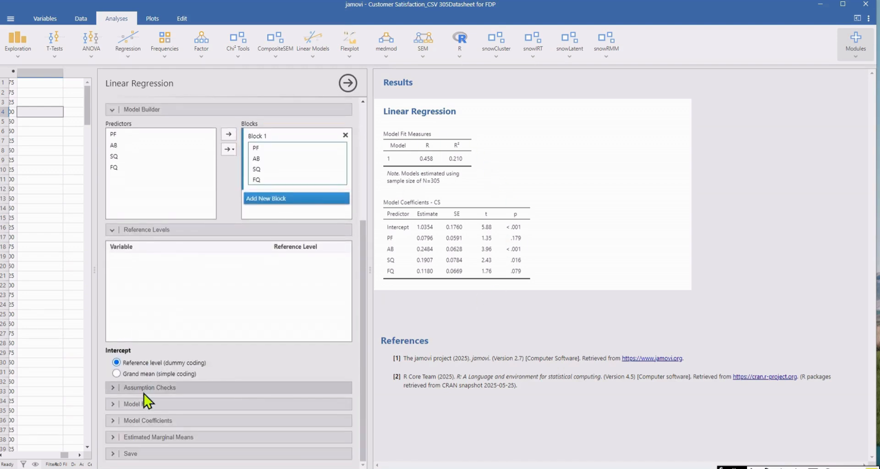
click(112, 388)
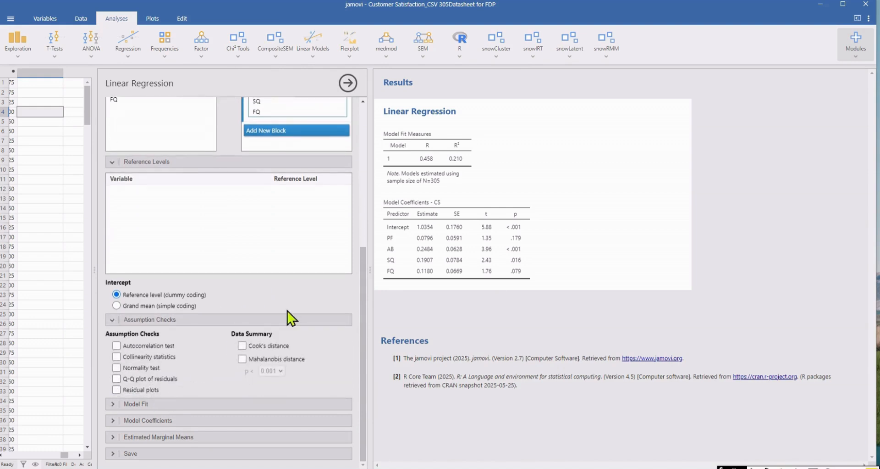
click(116, 368)
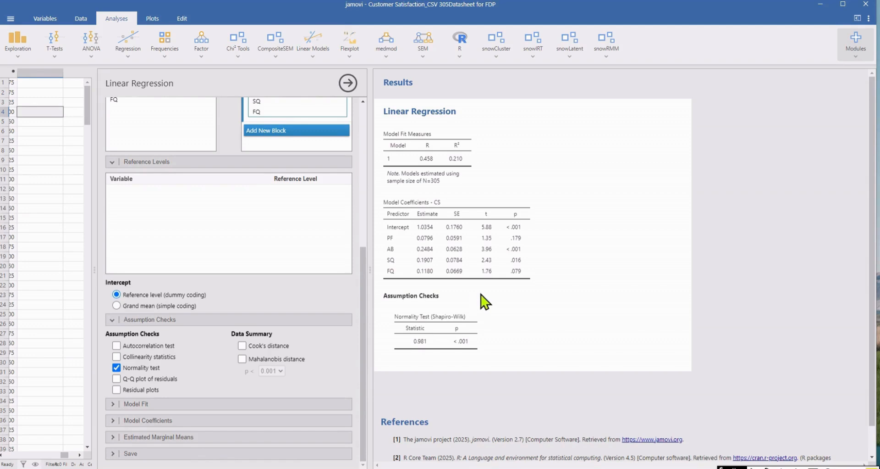
click(116, 379)
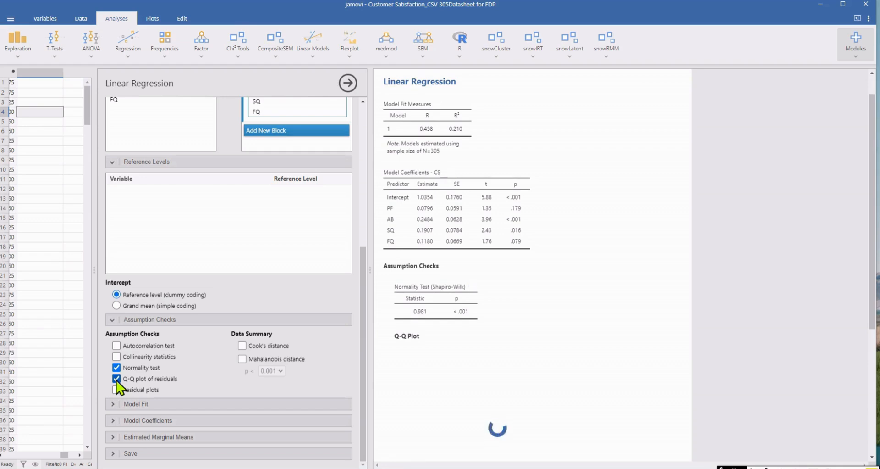
scroll(493, 379, down, 5)
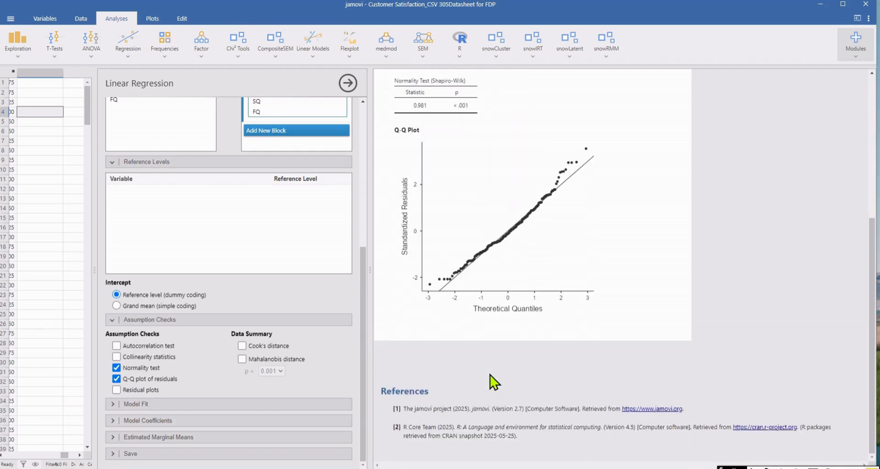
click(116, 389)
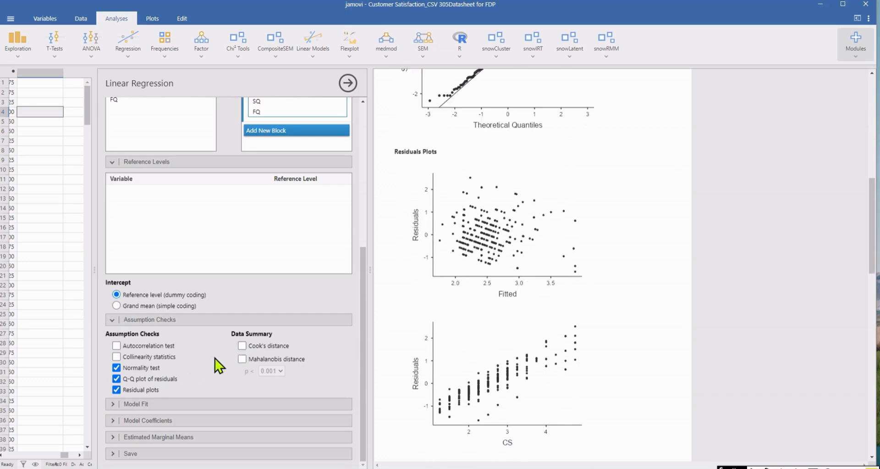
Include Mahalanobis distance and Cook's distance in the regression's data summary, and add Adjusted R² to the fit measures.
click(248, 360)
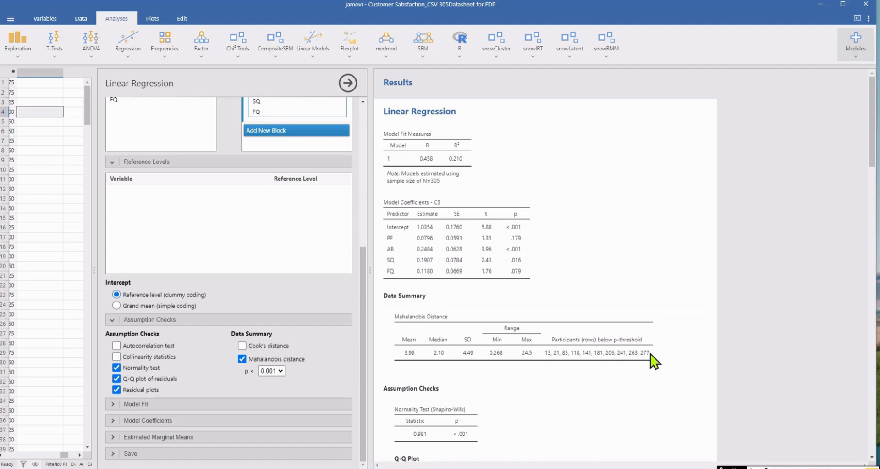
click(242, 345)
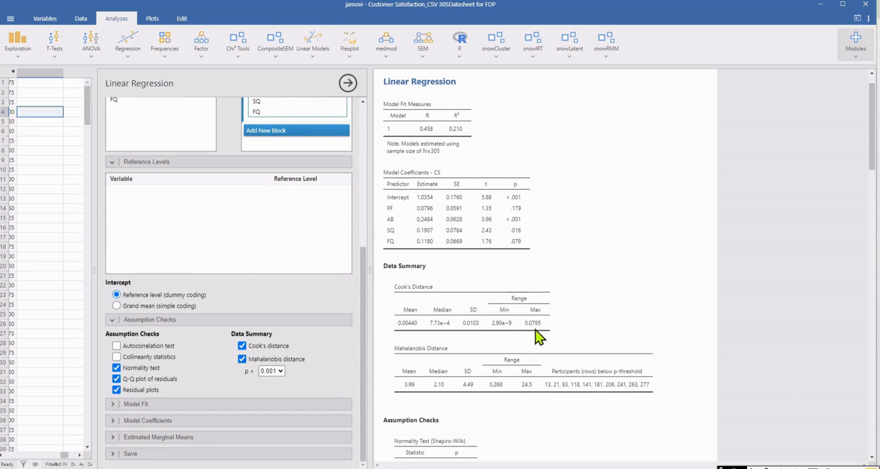
click(293, 403)
click(135, 372)
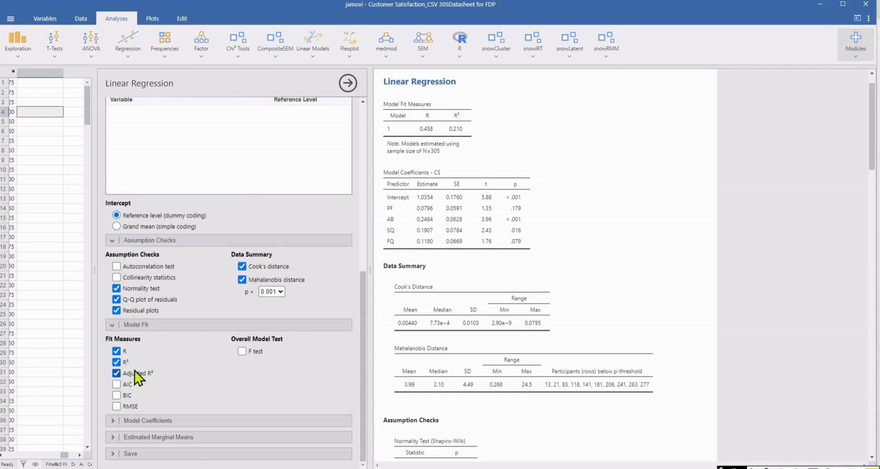